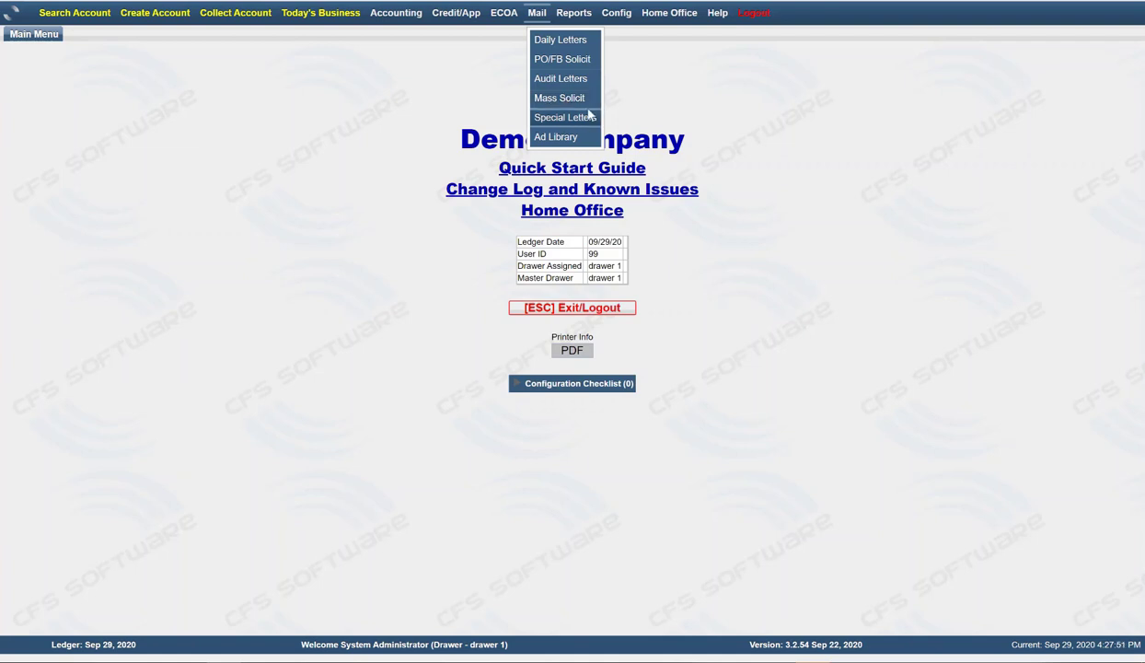
Open the special letters and view the NL/1/80 letter in edit mode, leaving it without saving
click(587, 116)
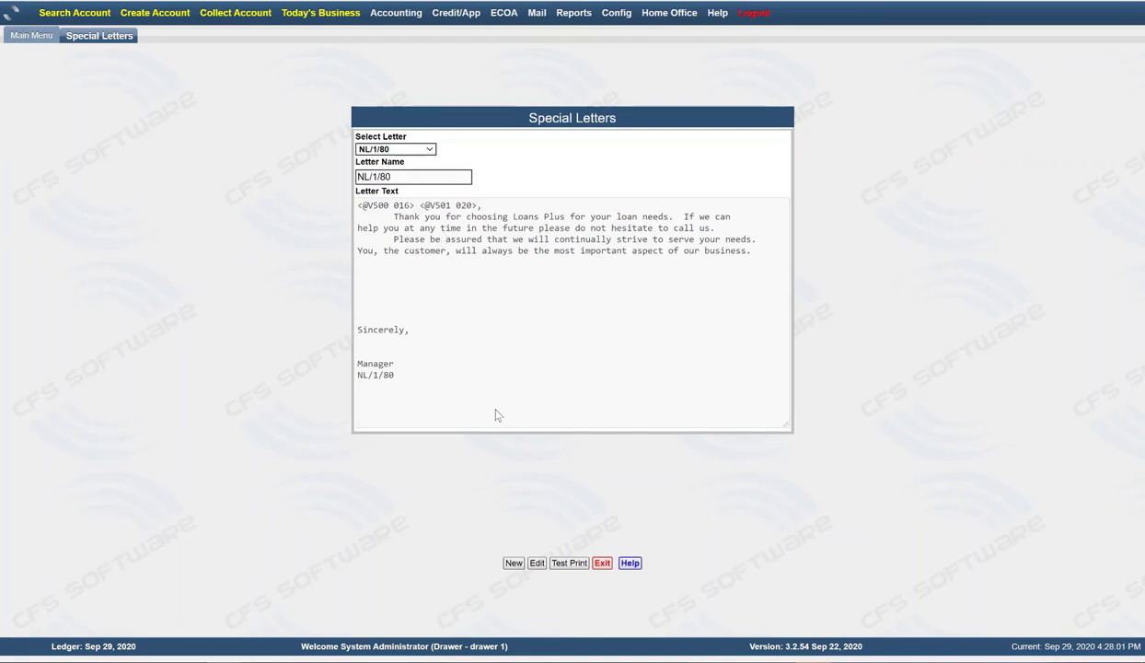
click(534, 563)
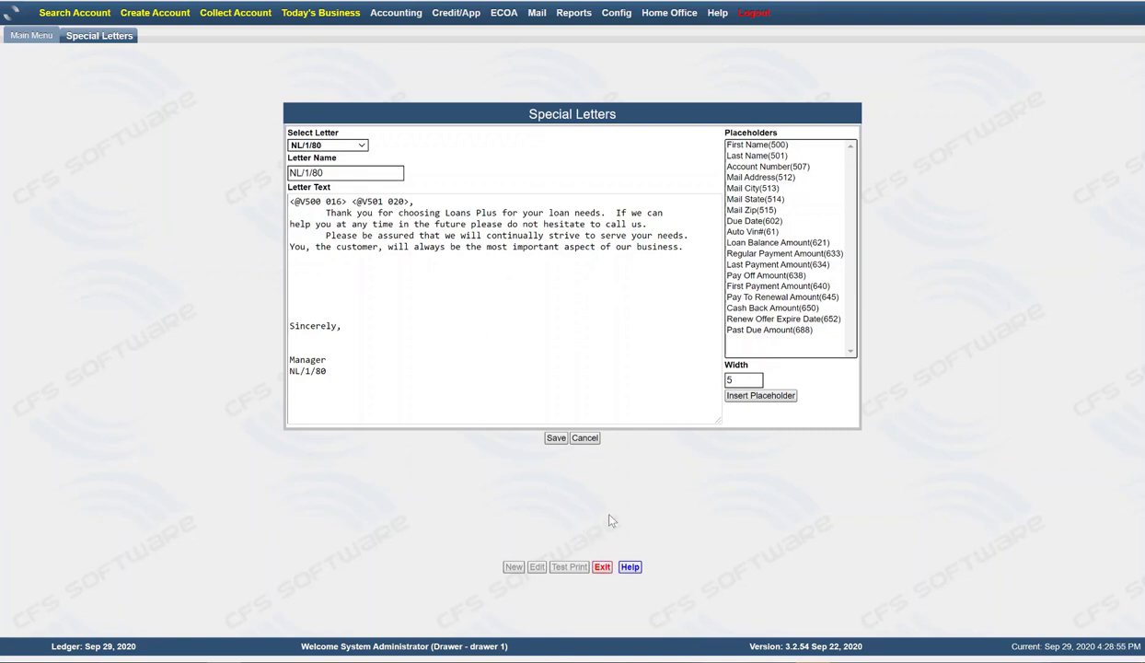
click(585, 437)
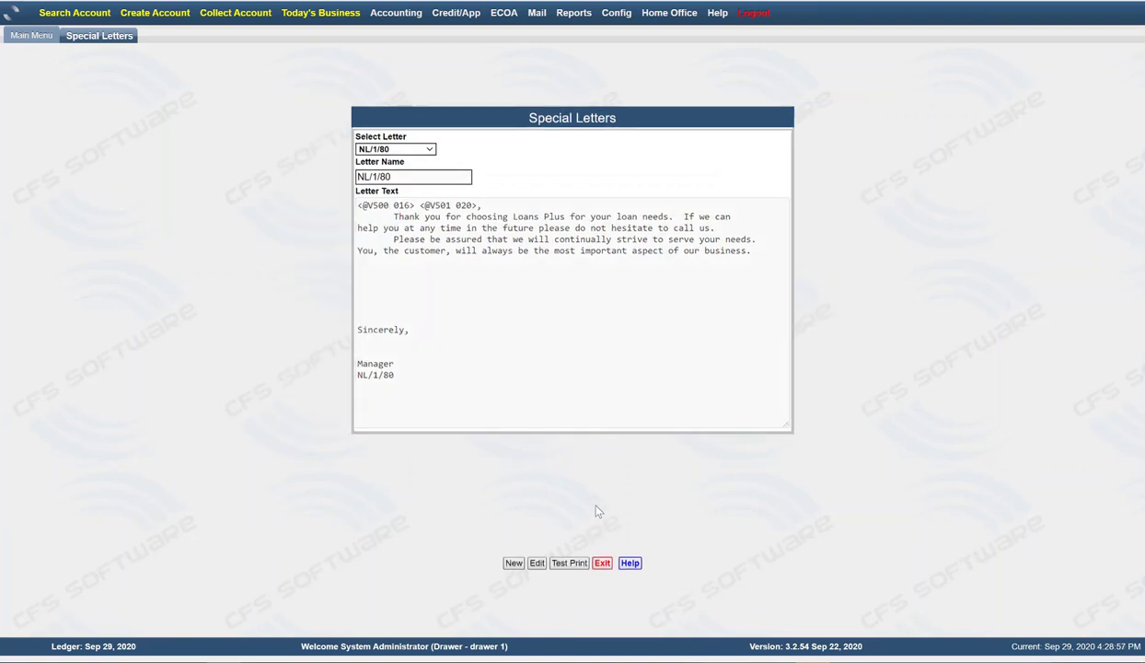
Create a new special letter named Test and begin its text with "Hello"
click(512, 562)
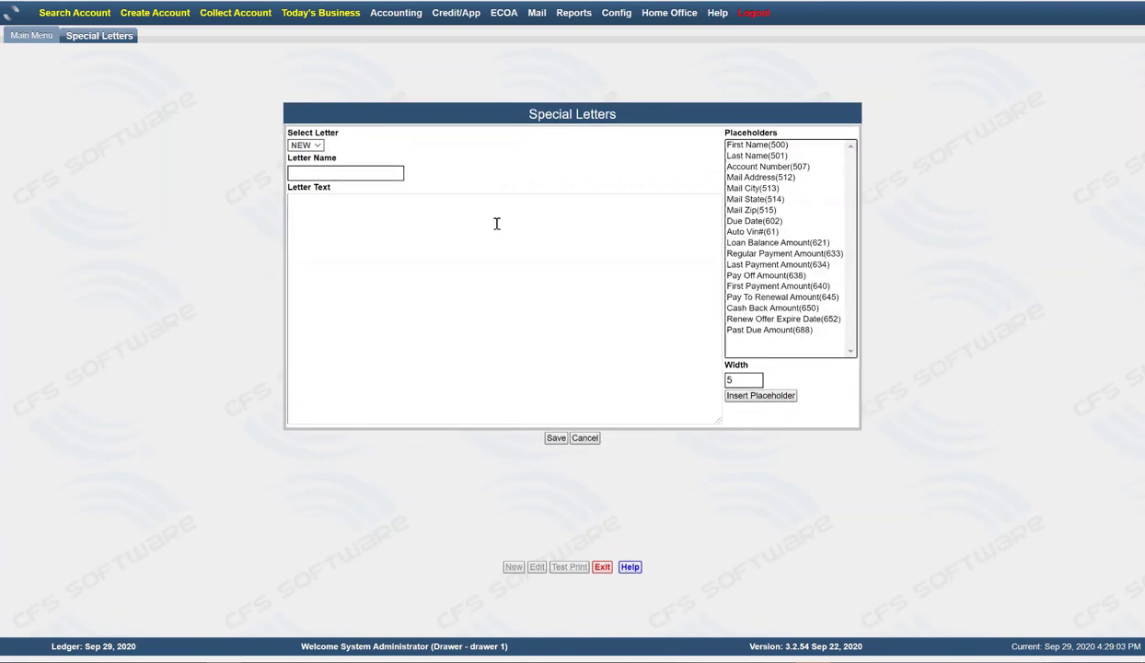
click(362, 174)
text(Test)
click(380, 243)
text(Hee)
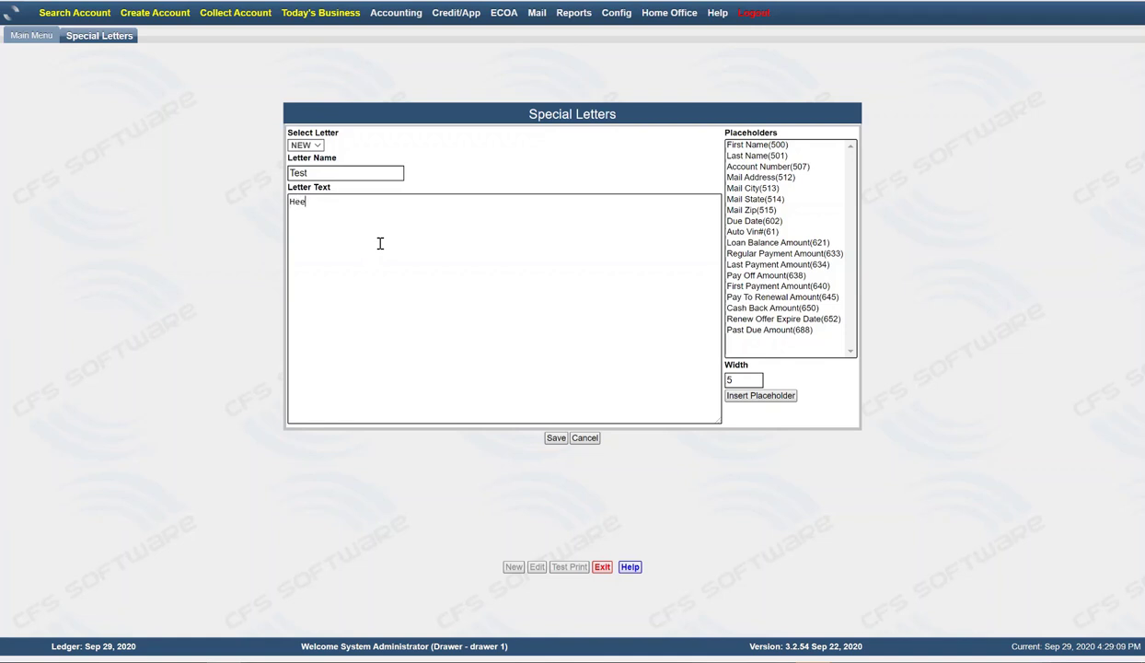
key(BackSpace)
text(llo.)
Insert a First Name placeholder with width 10 after "Hello" in the letter text
click(764, 145)
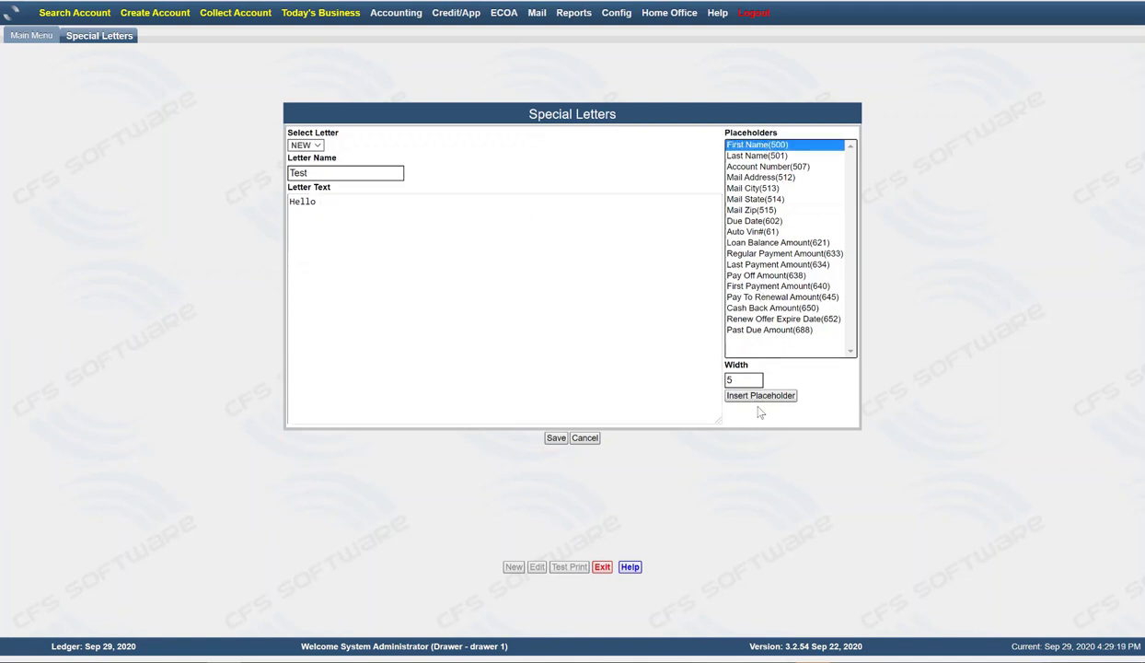
click(747, 381)
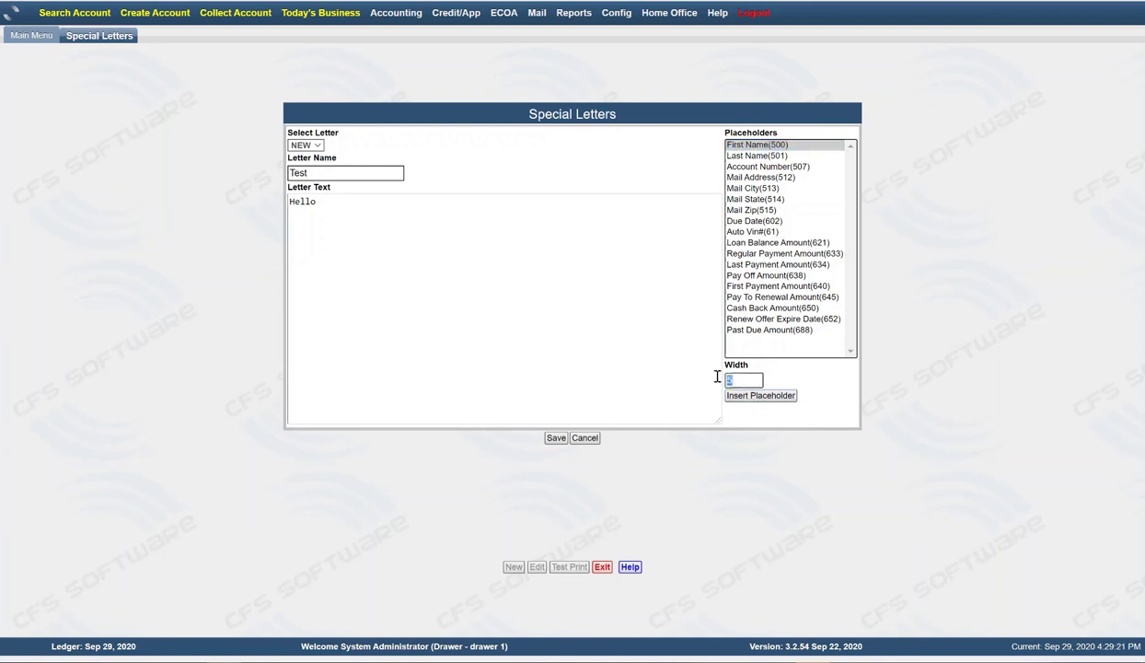
drag(728, 380, 759, 382)
text(10)
click(754, 398)
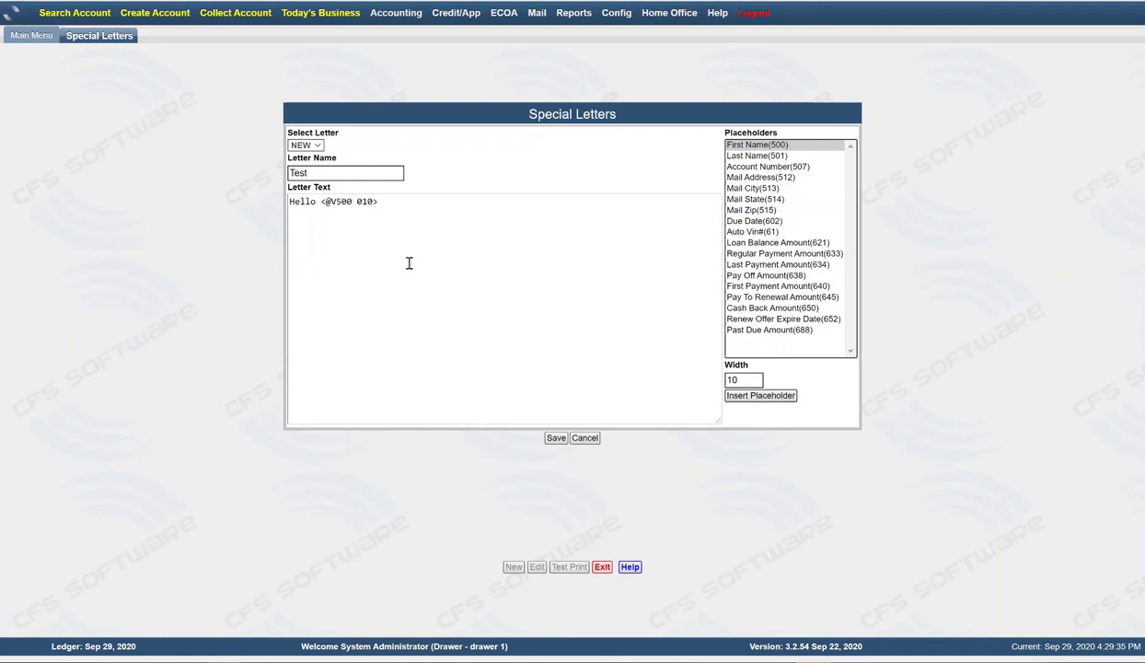
Insert a Last Name placeholder with width 14 after the first name placeholder
click(400, 206)
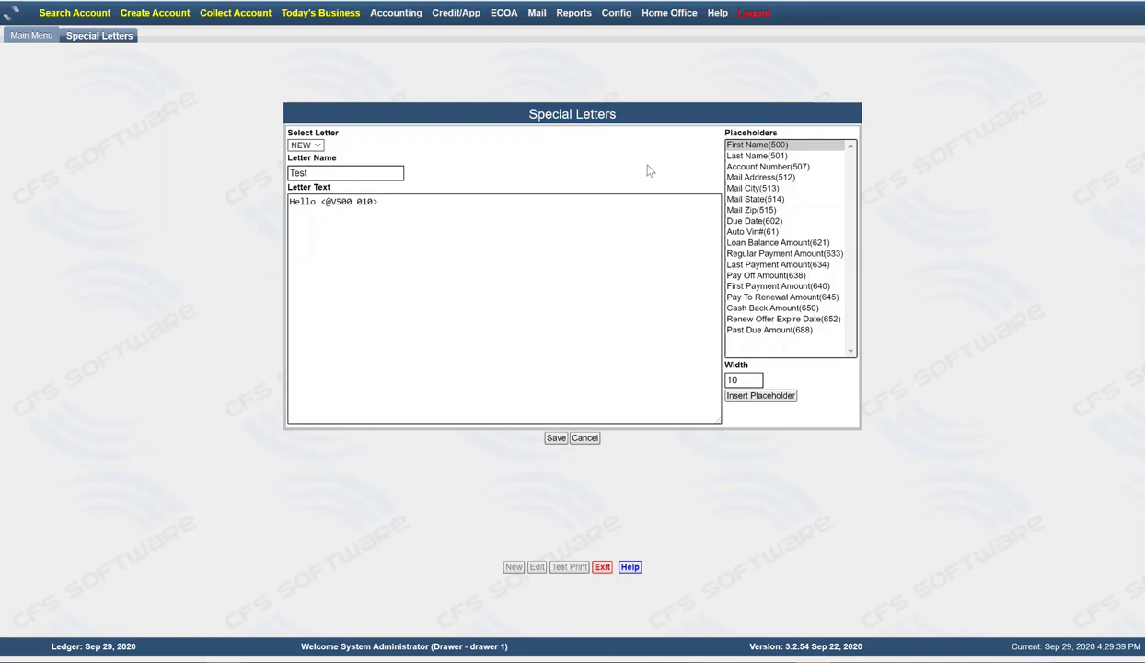
click(760, 157)
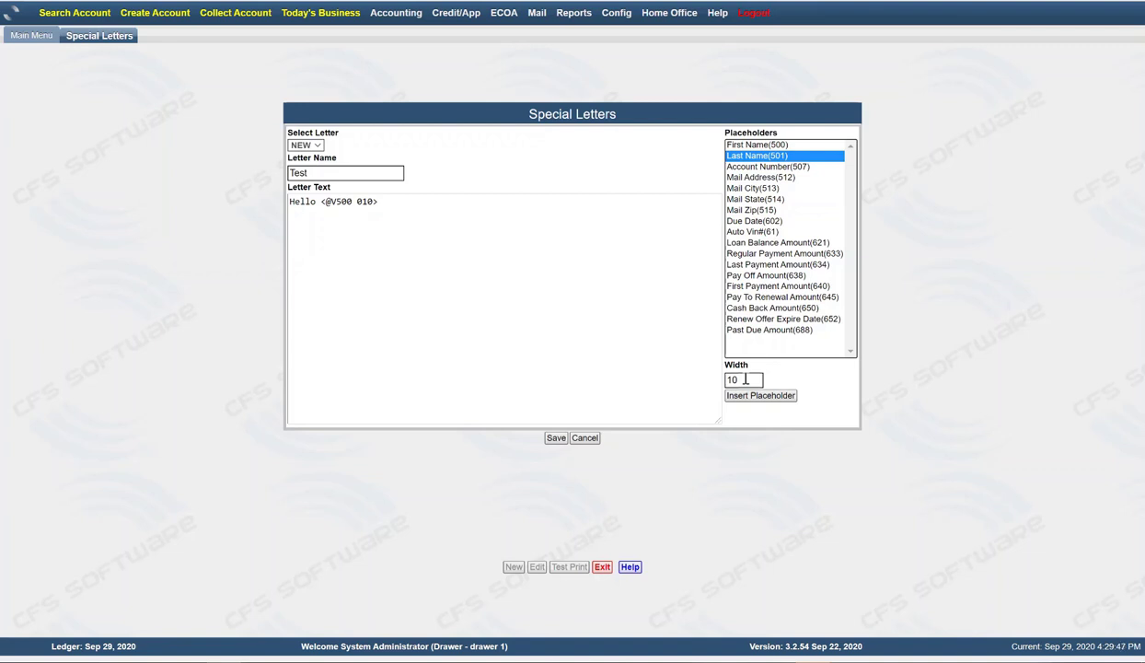
drag(746, 379, 691, 383)
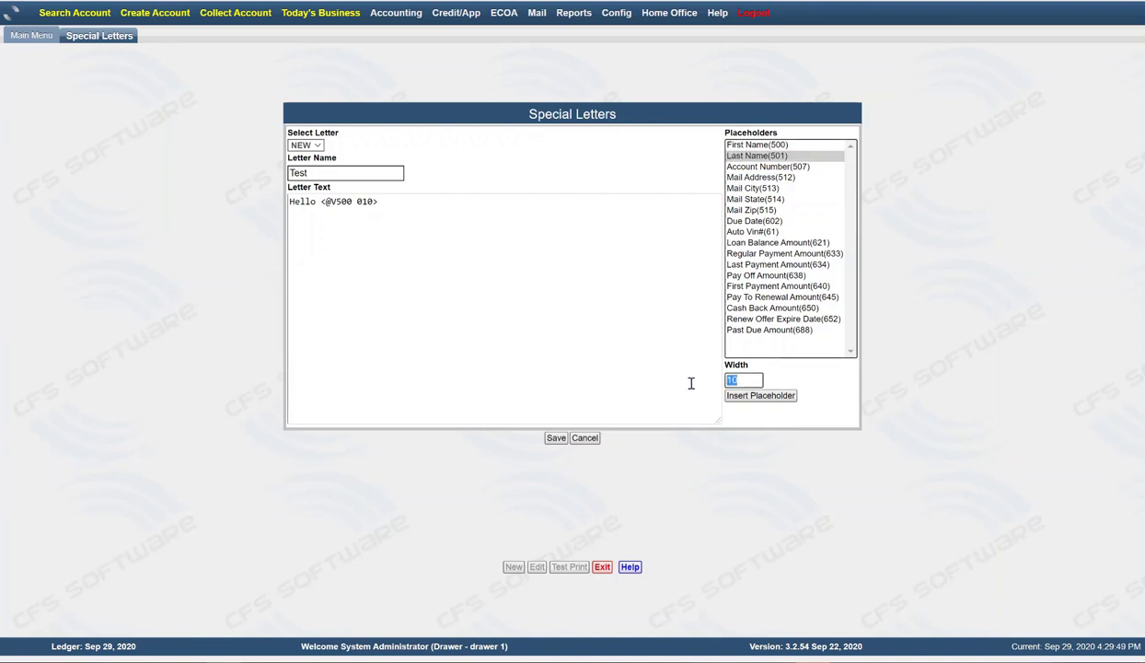
text(14)
click(748, 397)
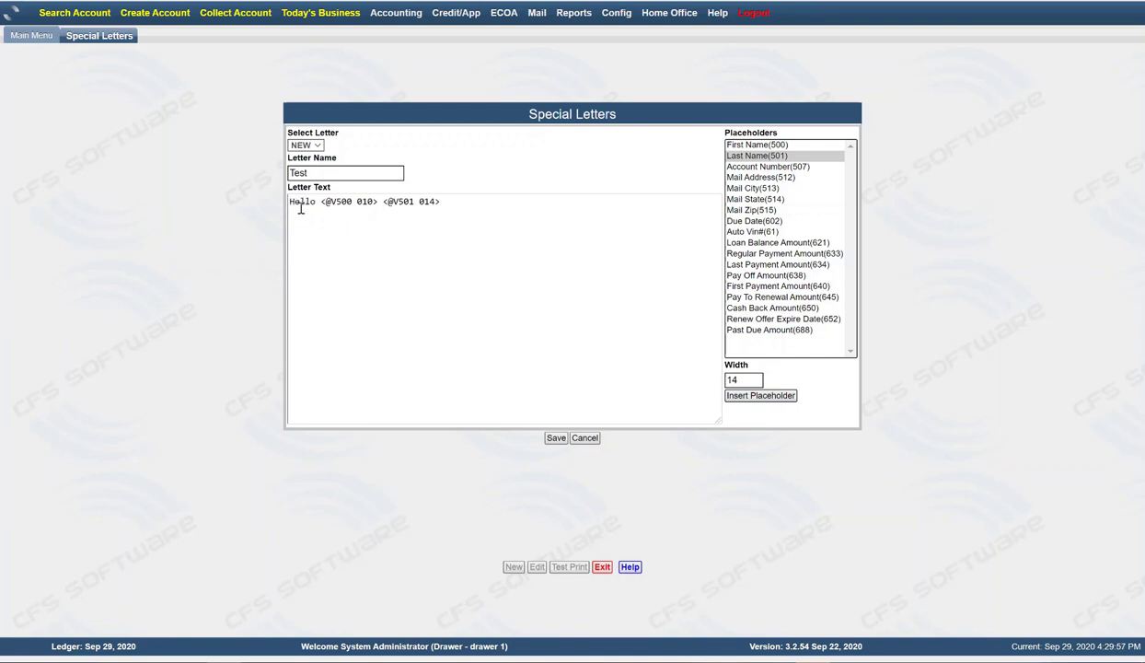
Below the greeting, leave a blank line and add "your account number is" followed by an Account Number placeholder of width 14
click(453, 201)
key(Return)
key(Return)
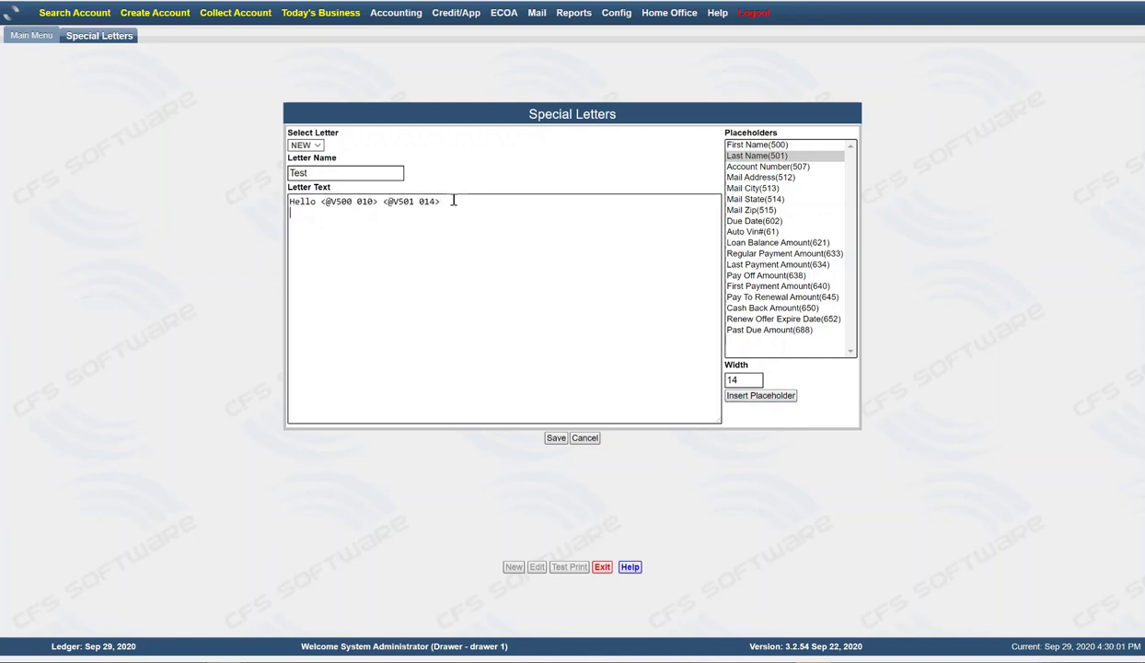
text(your account nube)
key(BackSpace)
key(BackSpace)
text(mber is)
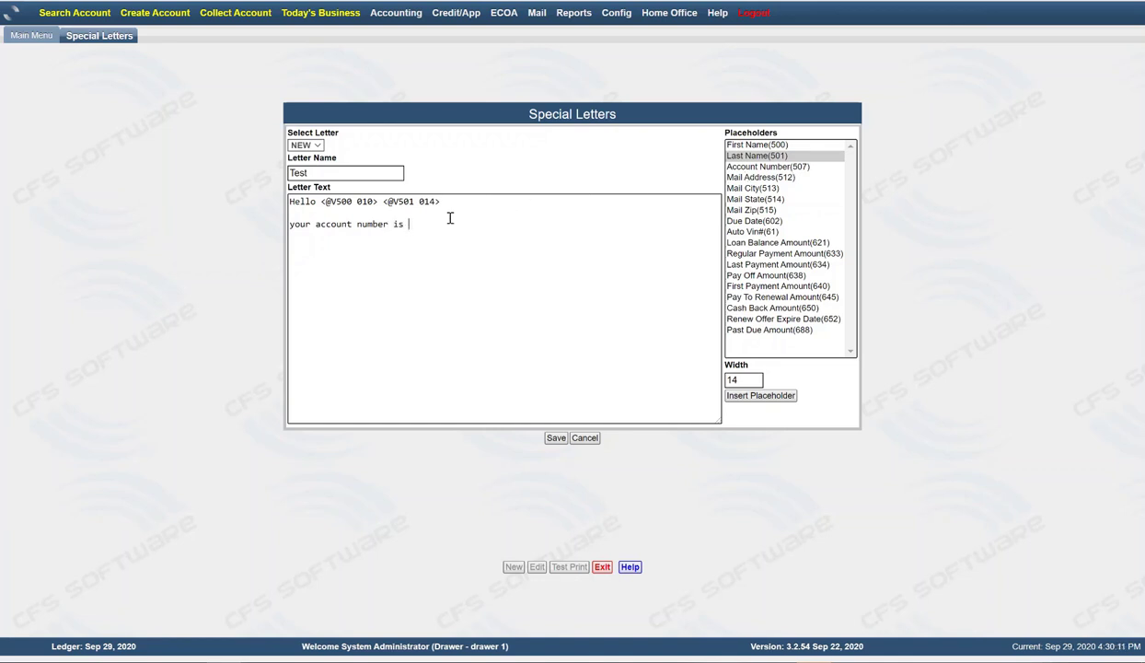
click(748, 166)
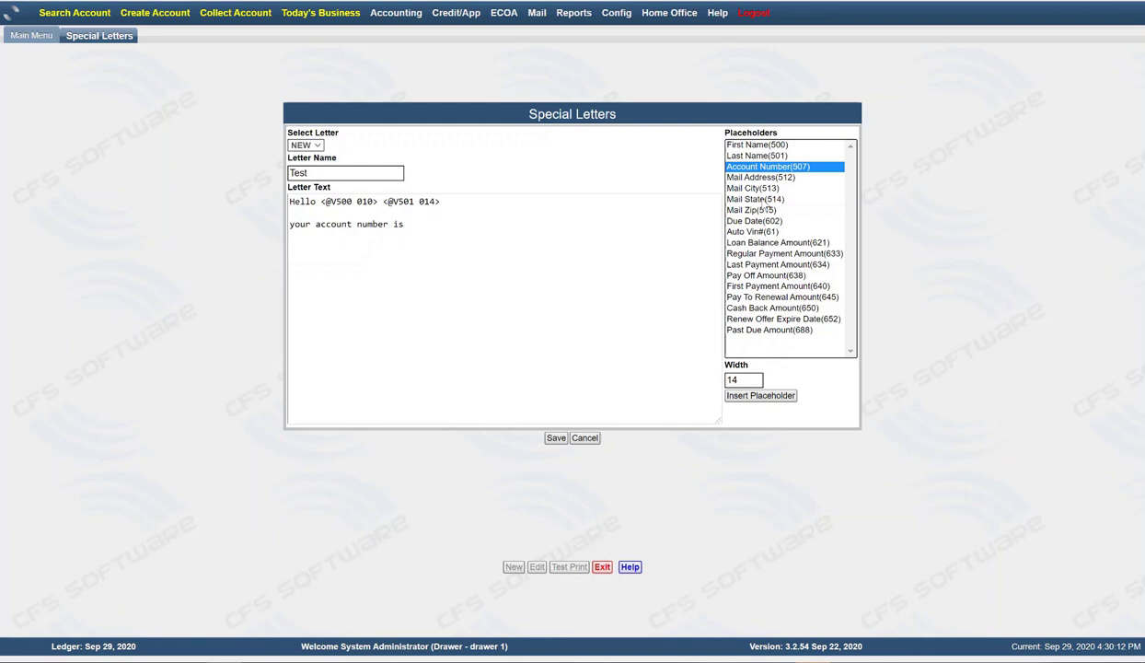
click(733, 397)
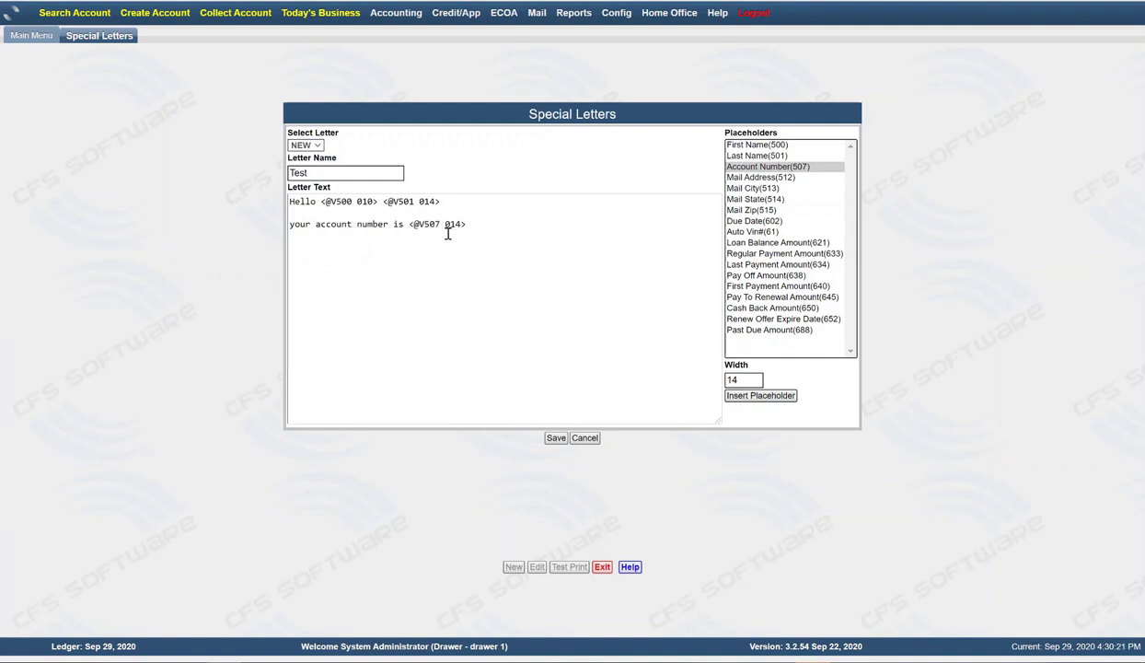
After a blank line, add "Your address is" with a Mail Address placeholder of width 14 on the line beneath it
click(523, 225)
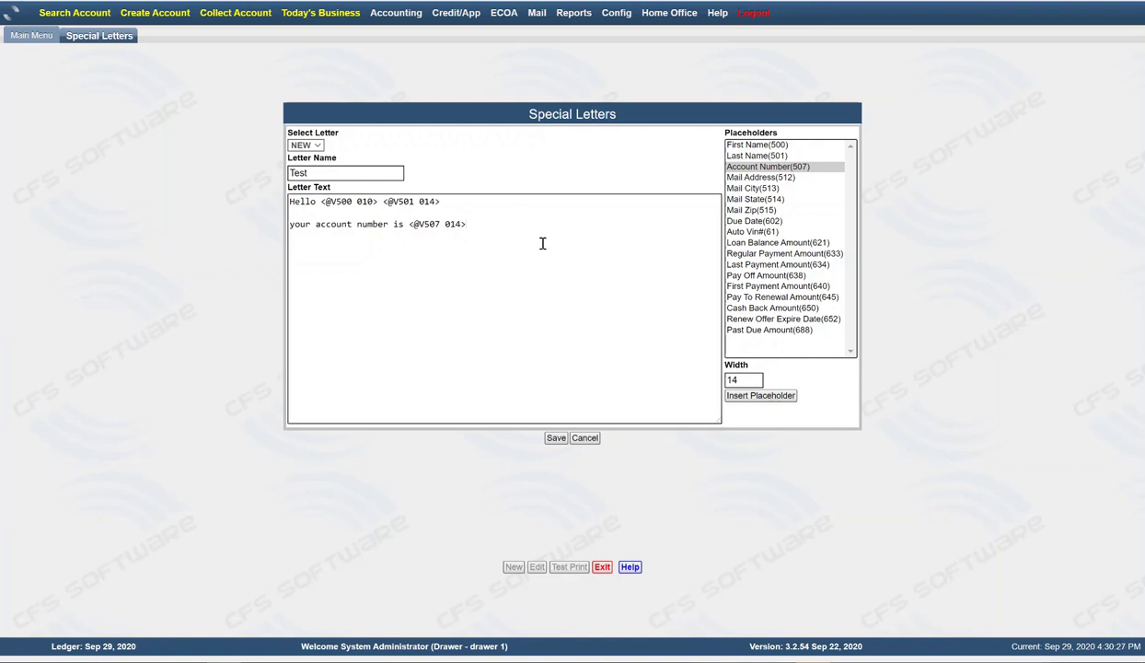
key(Return)
text(Your address is)
key(Return)
click(757, 177)
click(757, 396)
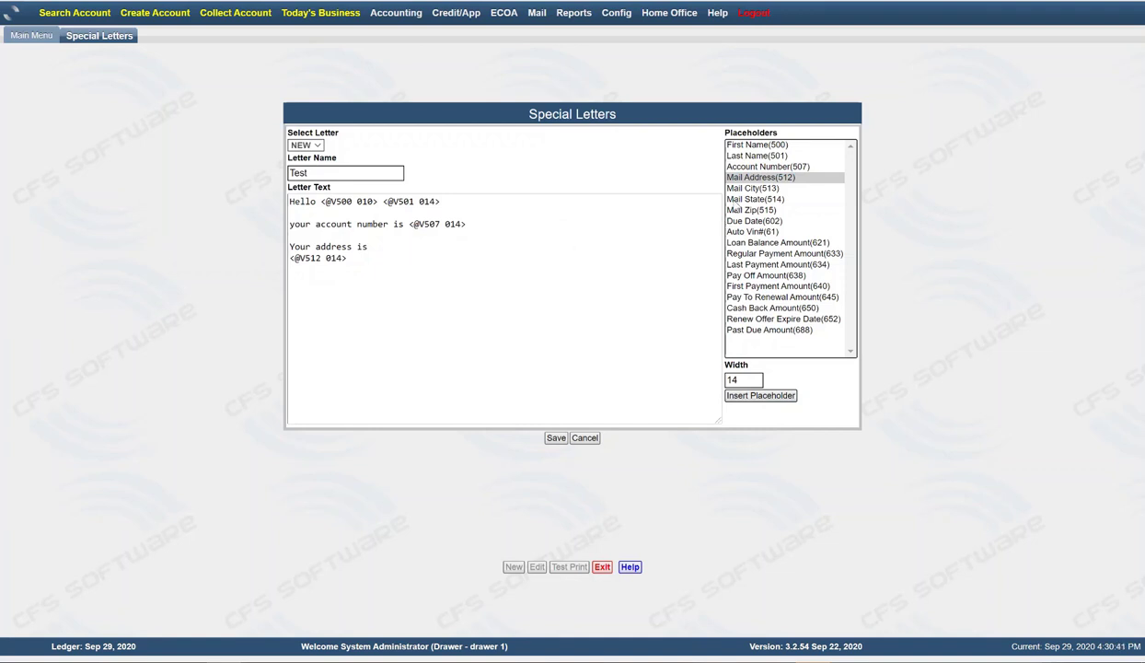
Insert a Mail City placeholder with width 14 on a new line under the mail address placeholder
click(361, 271)
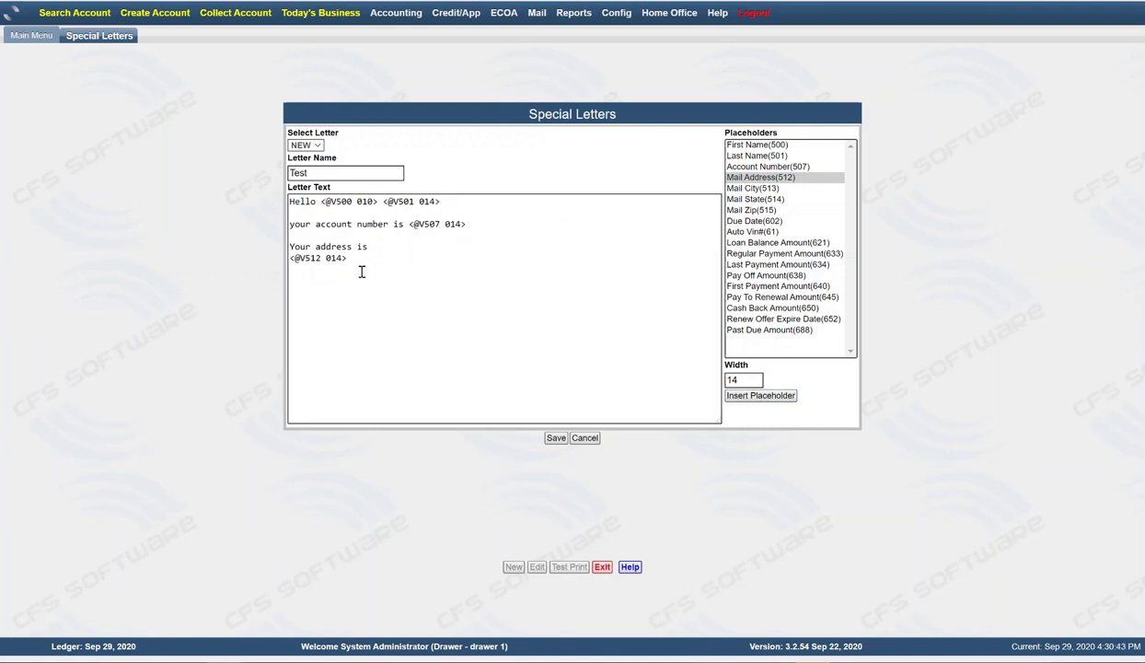
click(737, 187)
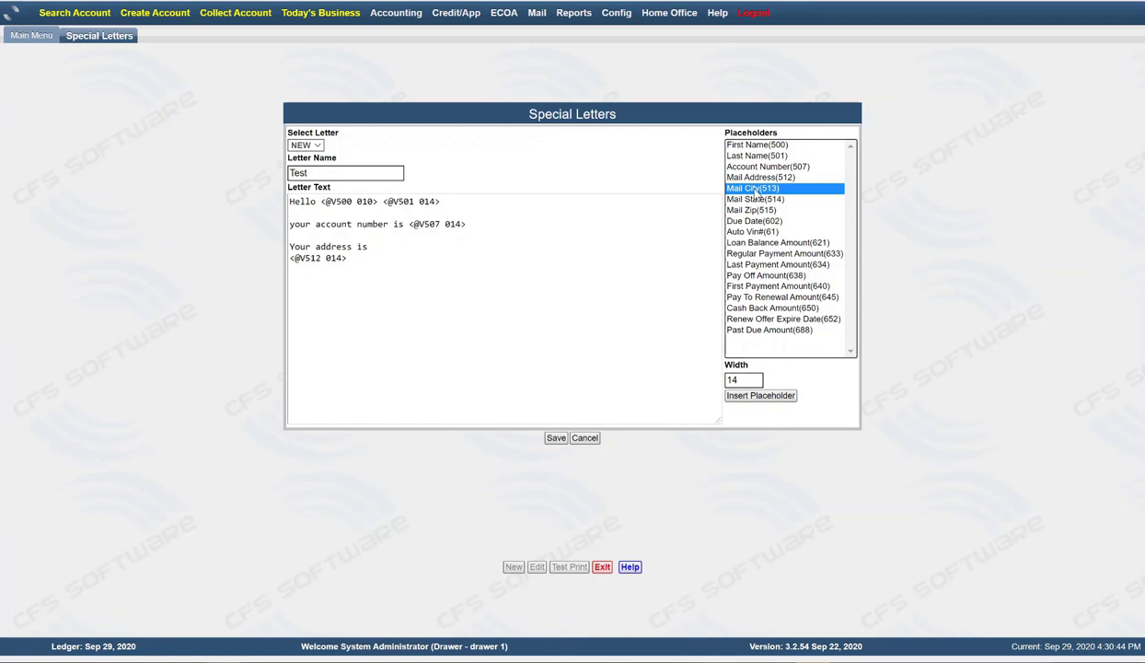
click(748, 395)
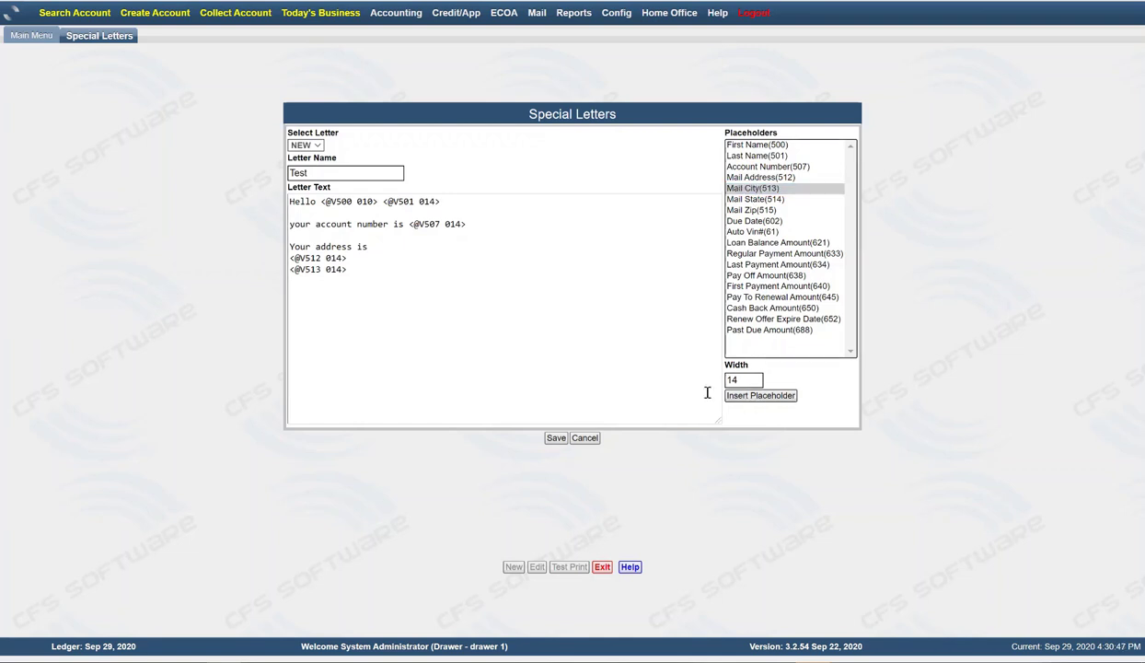
key(space)
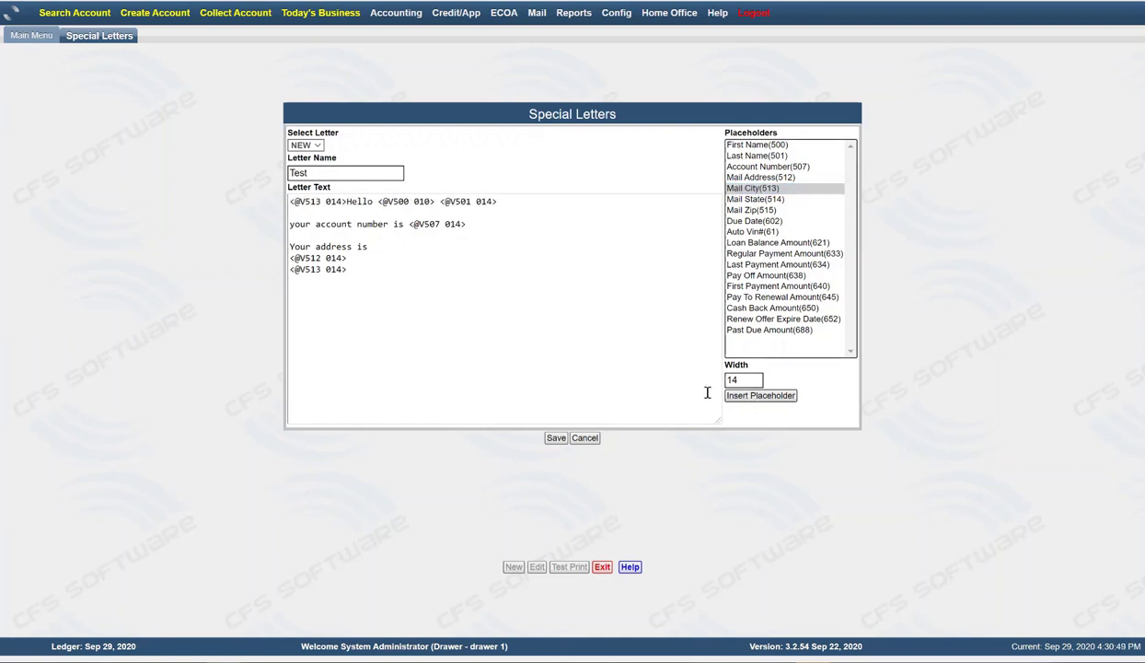
click(342, 202)
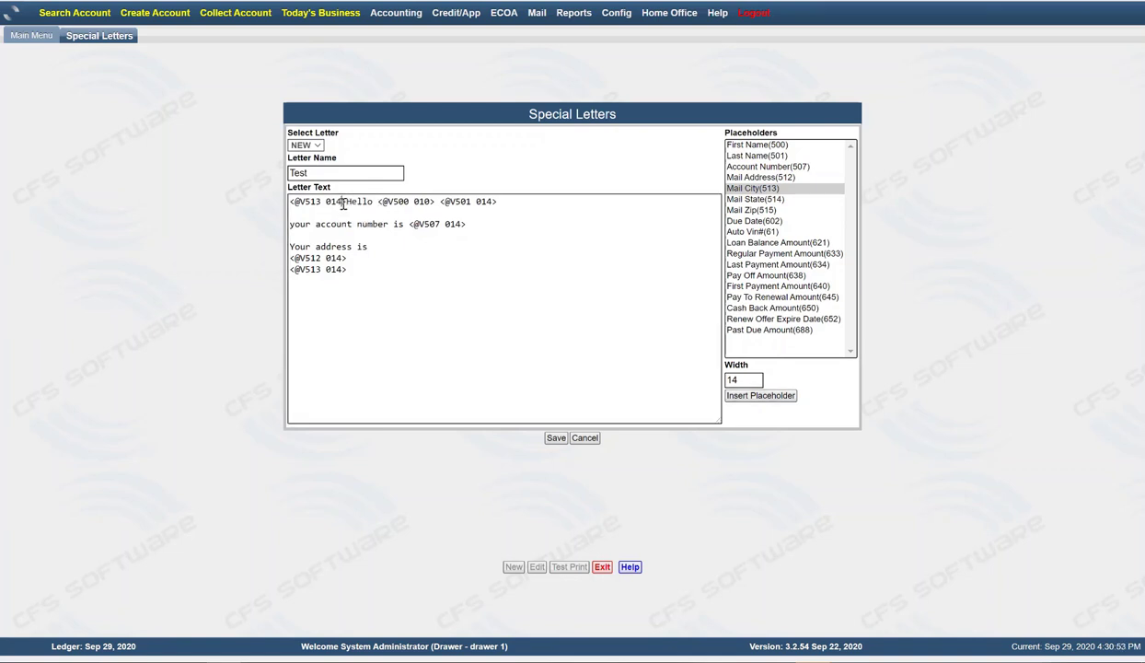
key(BackSpace)
key(BackSpace)
key(BackSpace)
key(BackSpace)
key(BackSpace)
key(BackSpace)
key(BackSpace)
key(BackSpace)
key(BackSpace)
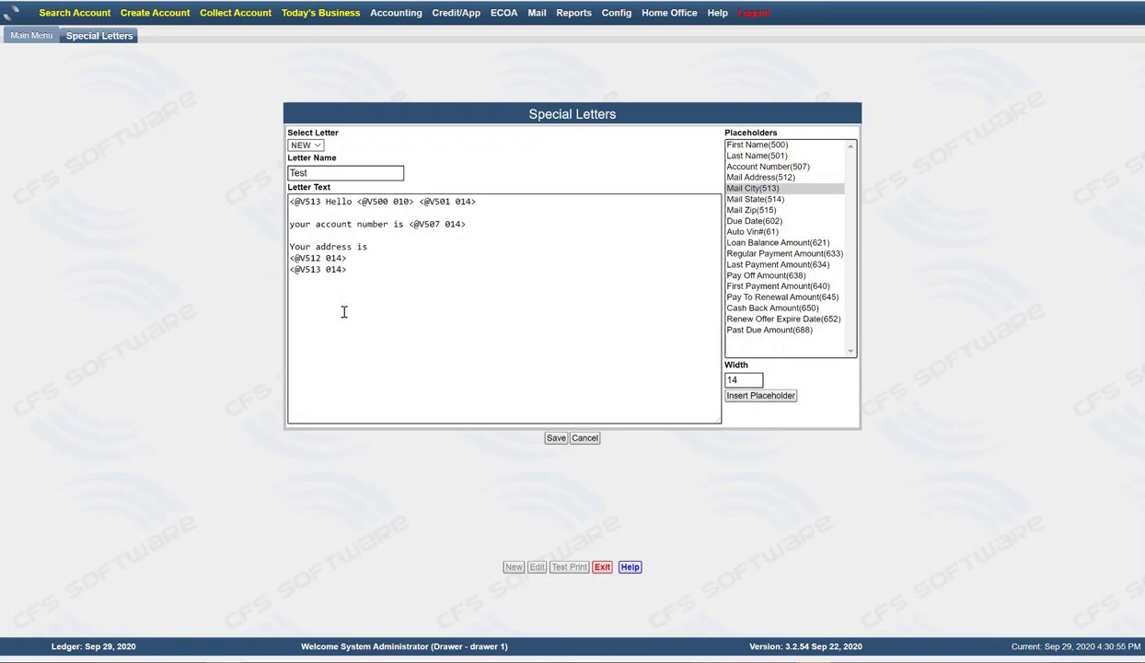
key(BackSpace)
key(BackSpace)
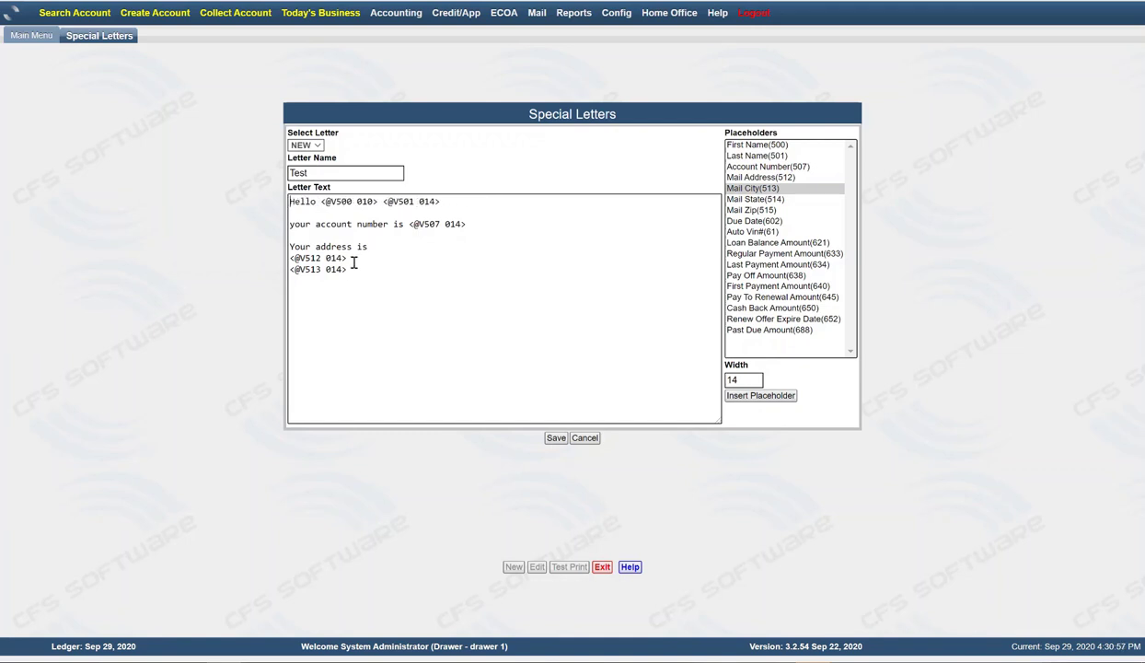
Add a comma after the city placeholder, followed by Mail State and Mail Zip placeholders, each with width 4
click(352, 271)
click(751, 200)
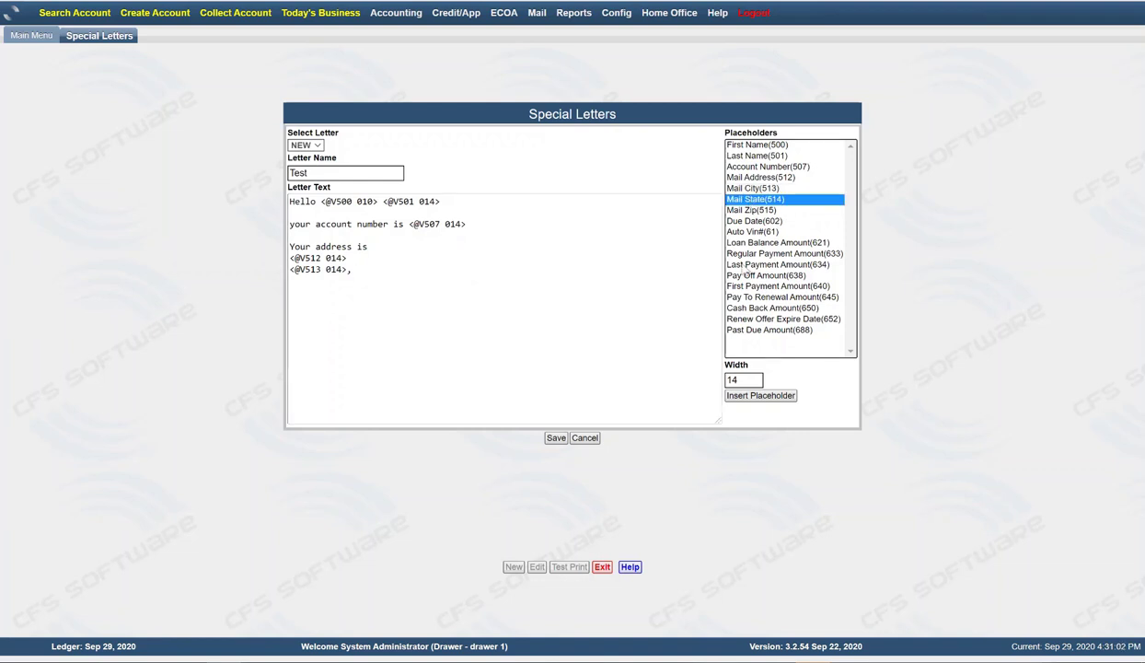
click(756, 381)
drag(756, 381, 696, 380)
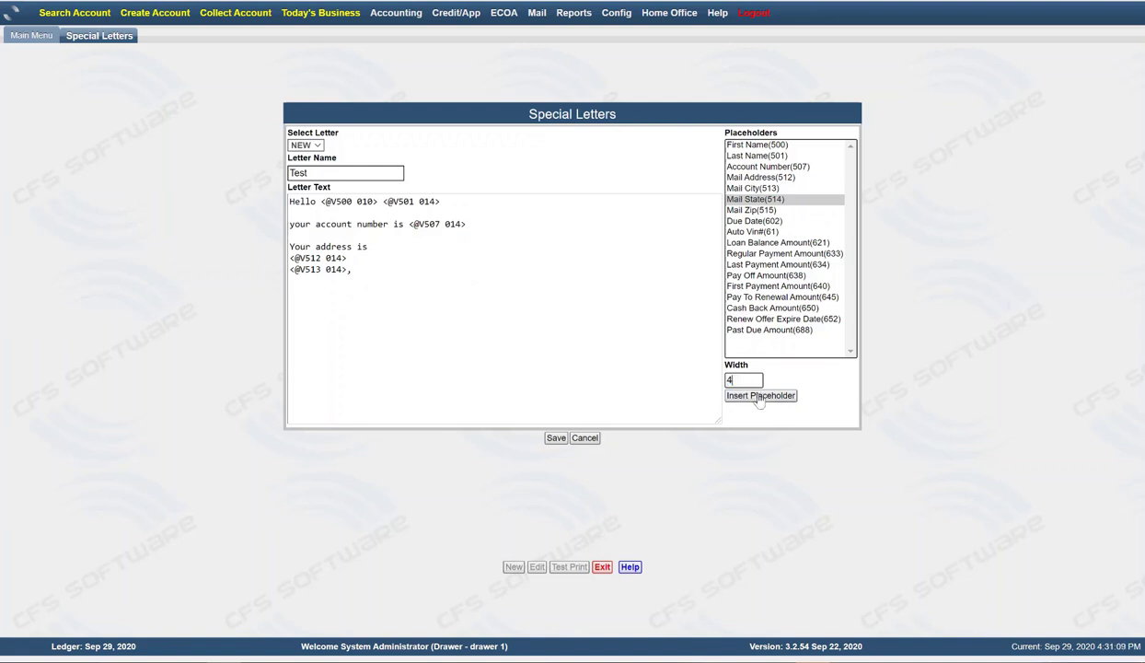
click(759, 396)
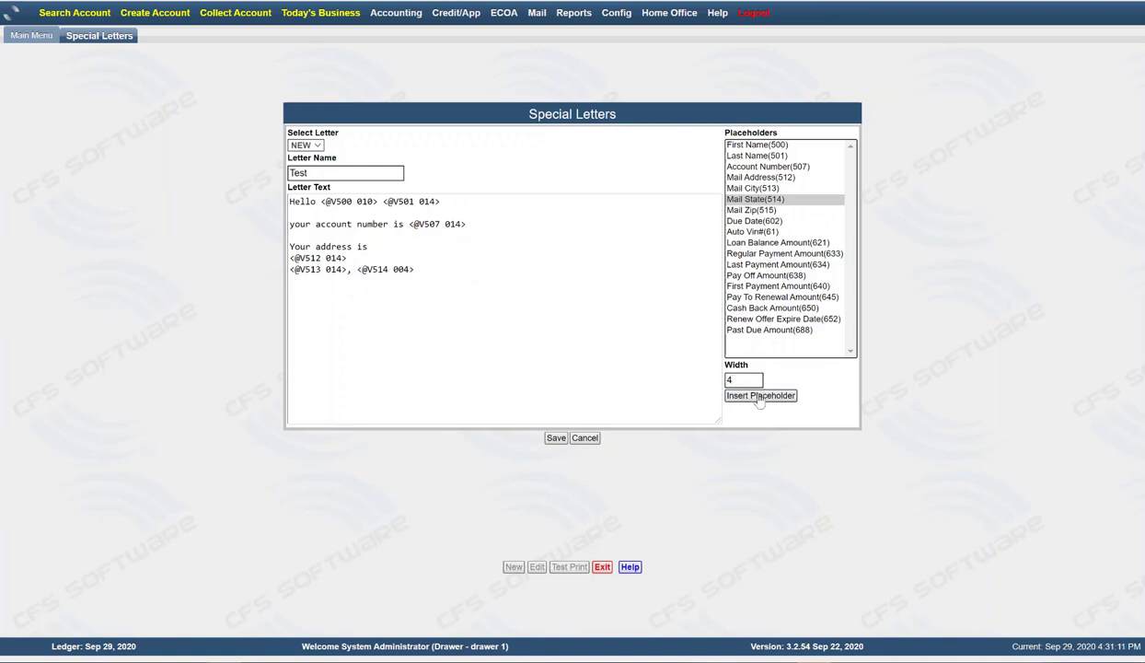
click(449, 272)
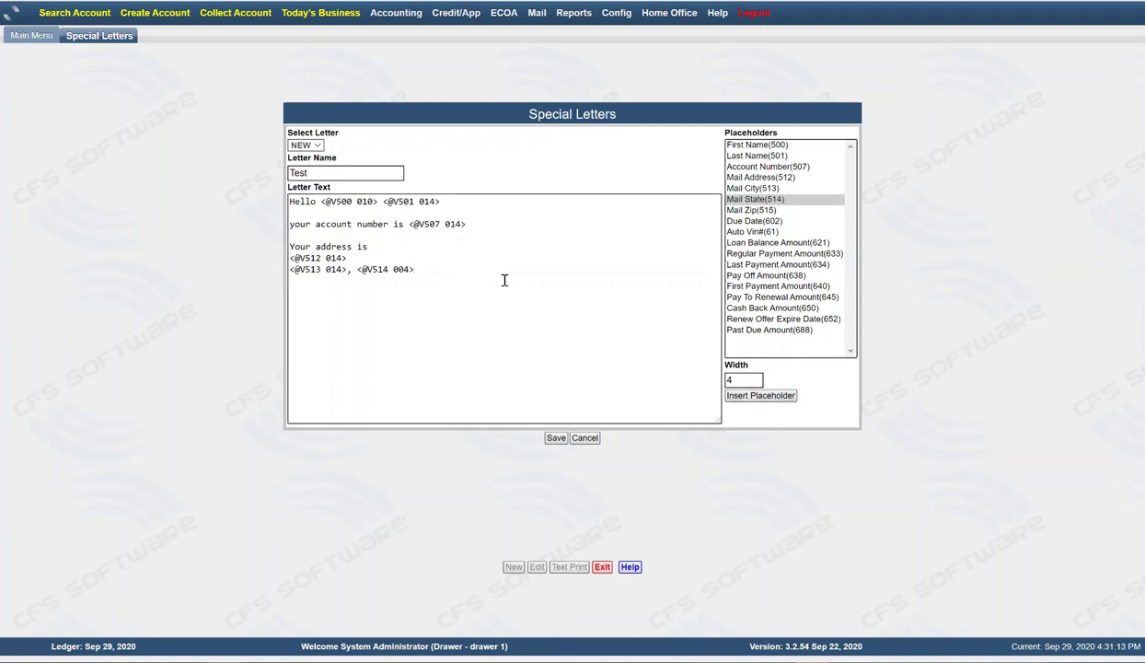
click(746, 210)
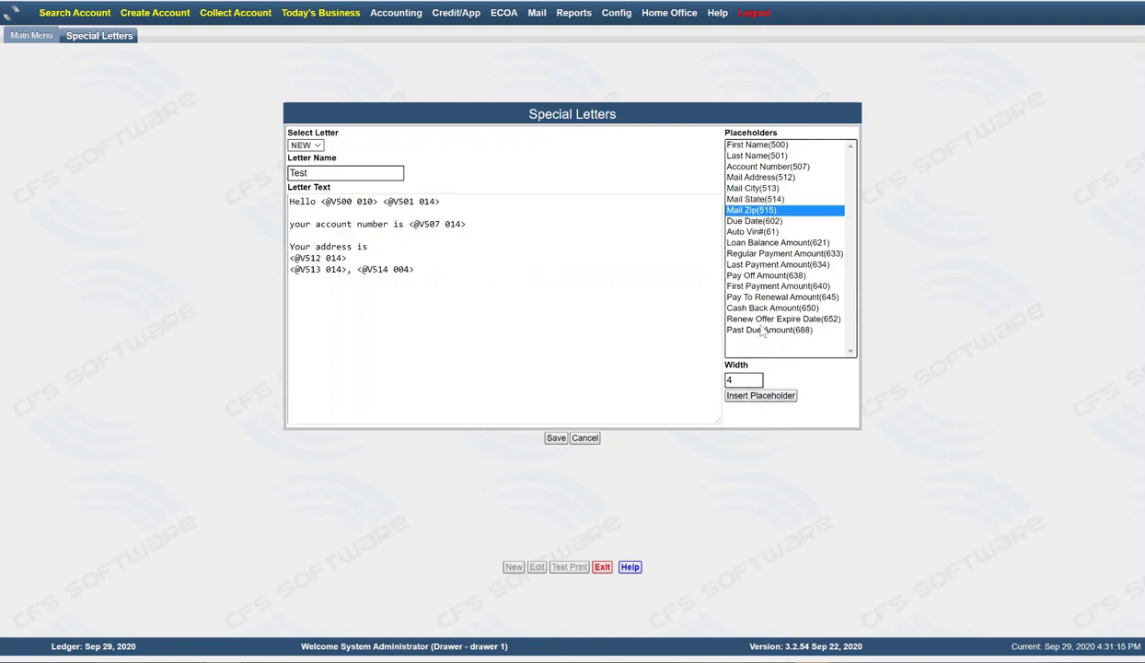
click(757, 396)
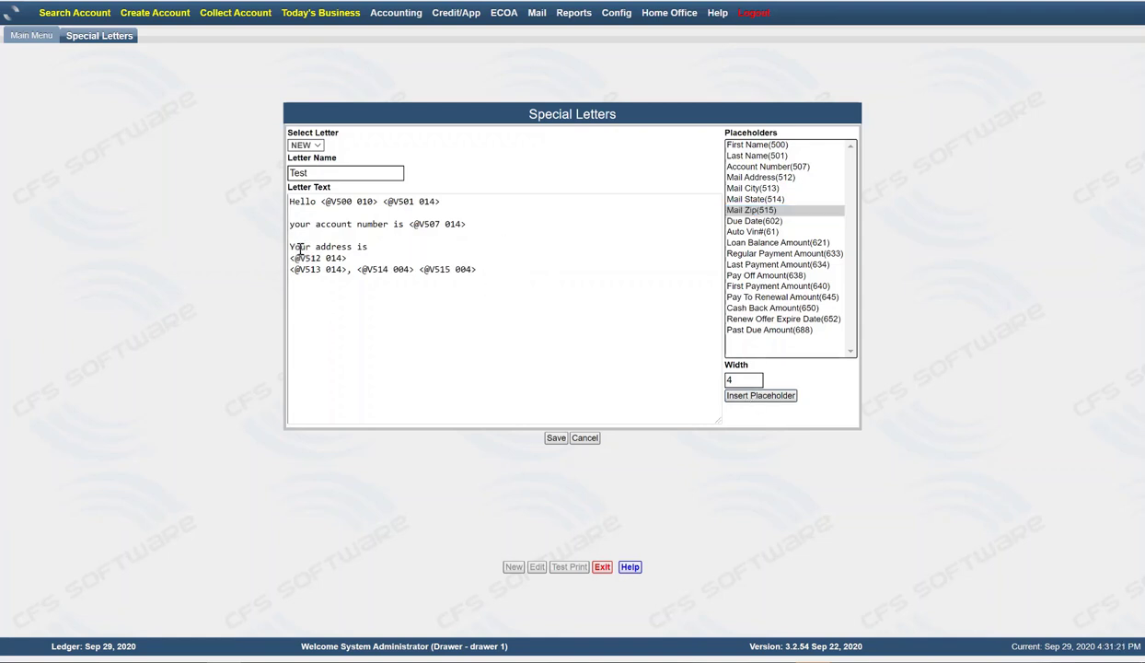
Add "Make sure you pay your loan on the following date." with a Due Date placeholder of width 10 below the address, and save the letter
click(494, 266)
key(Return)
key(Return)
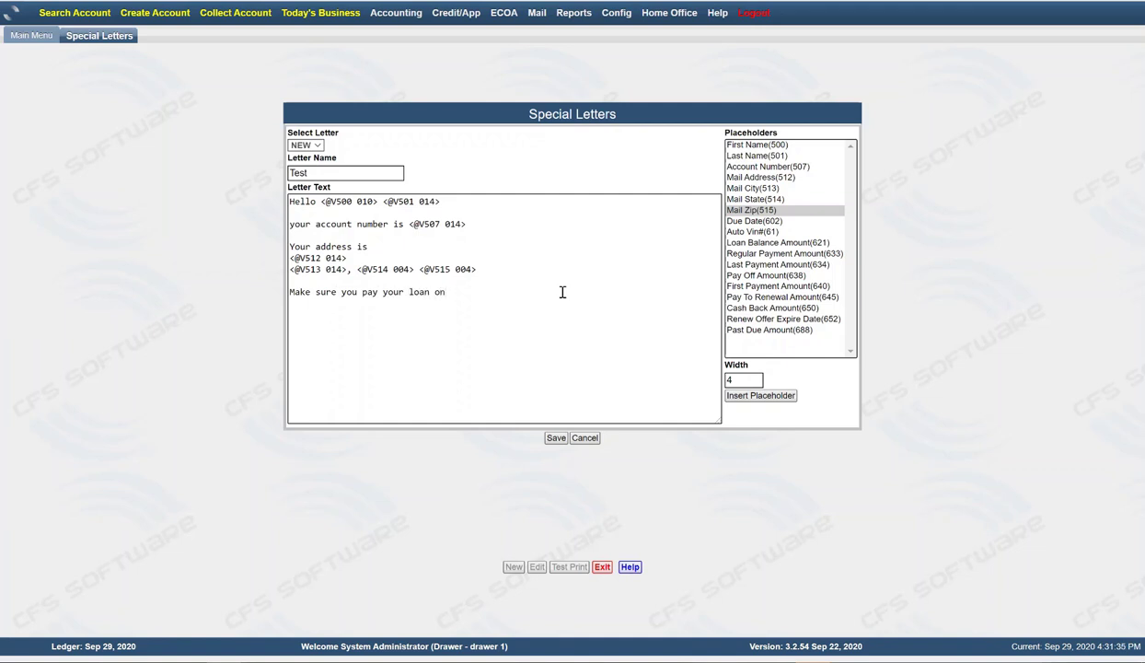
text(the following date.)
click(727, 221)
double_click(755, 381)
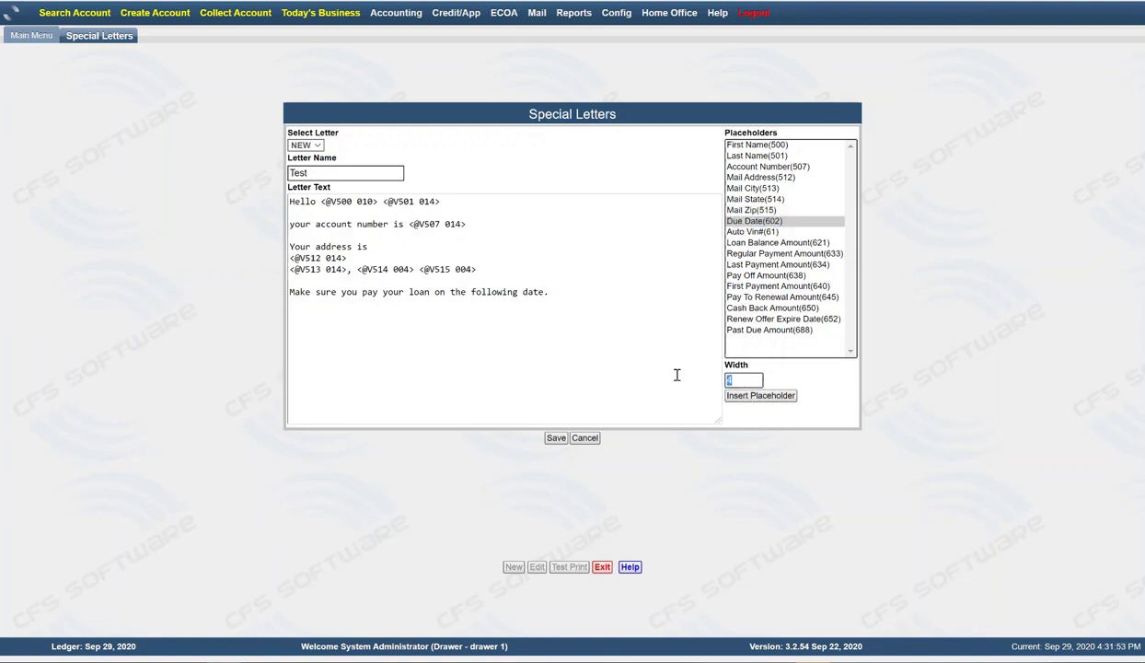
text(8)
click(763, 399)
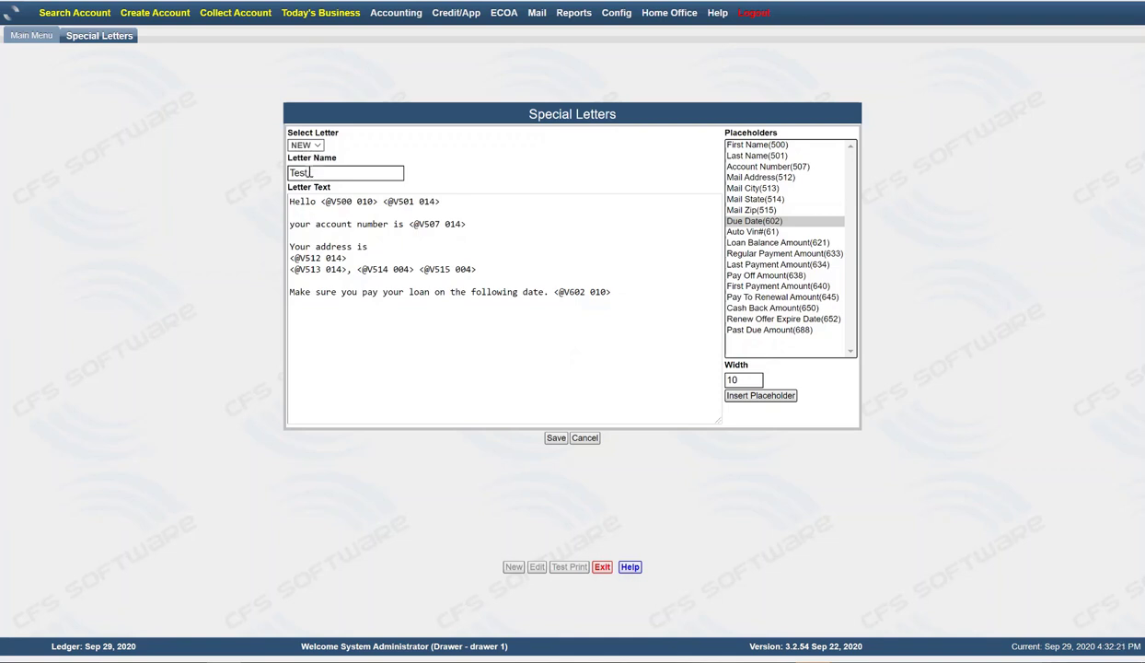
click(555, 437)
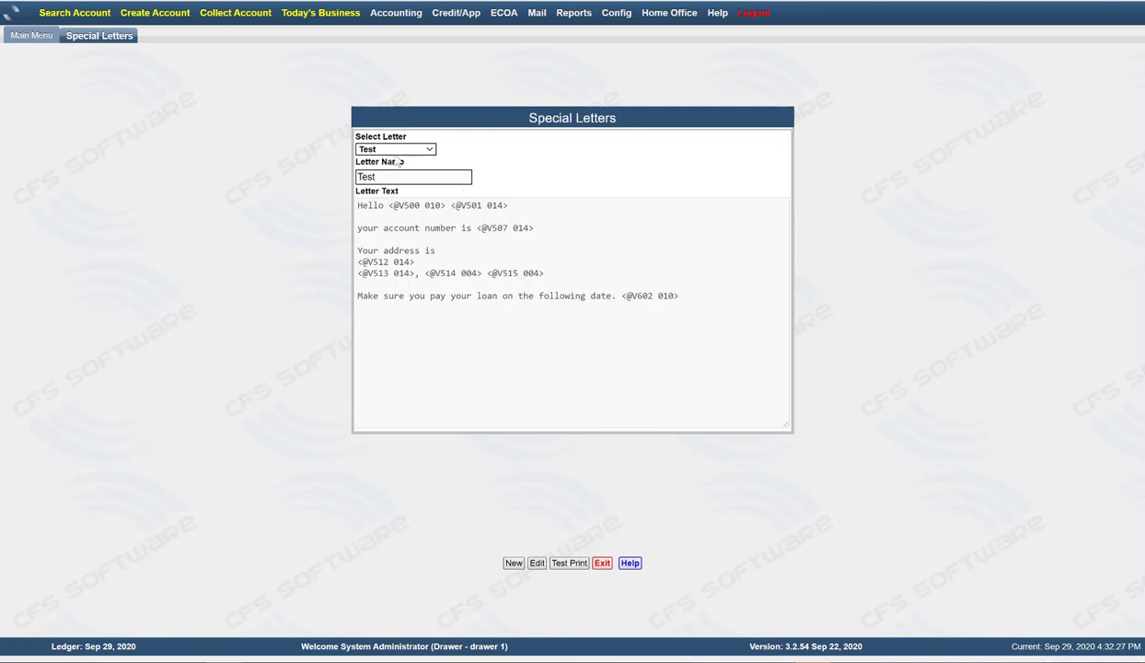
Look through the list of saved special letters and exit the Special Letters screen
click(432, 151)
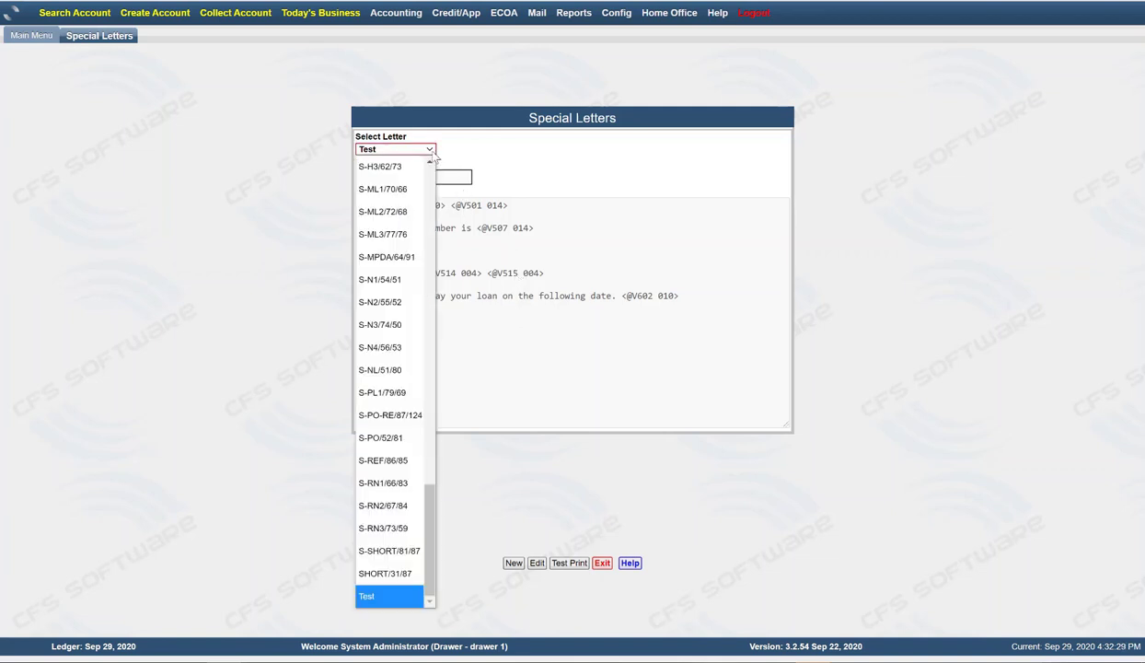
drag(429, 554, 445, 223)
click(727, 406)
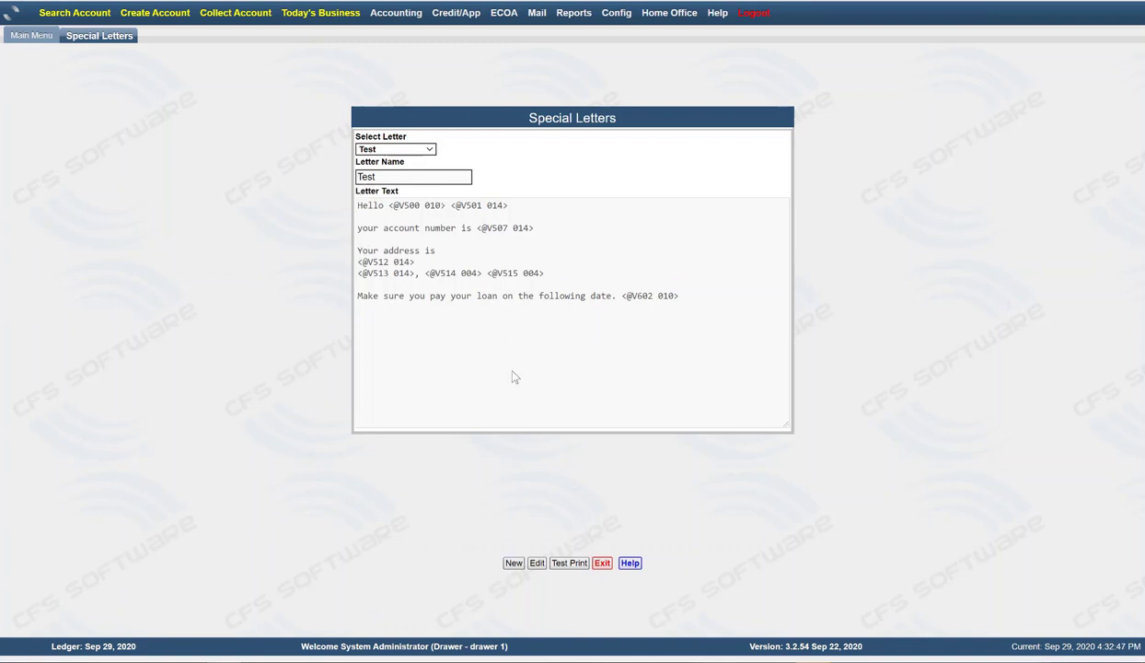
click(602, 563)
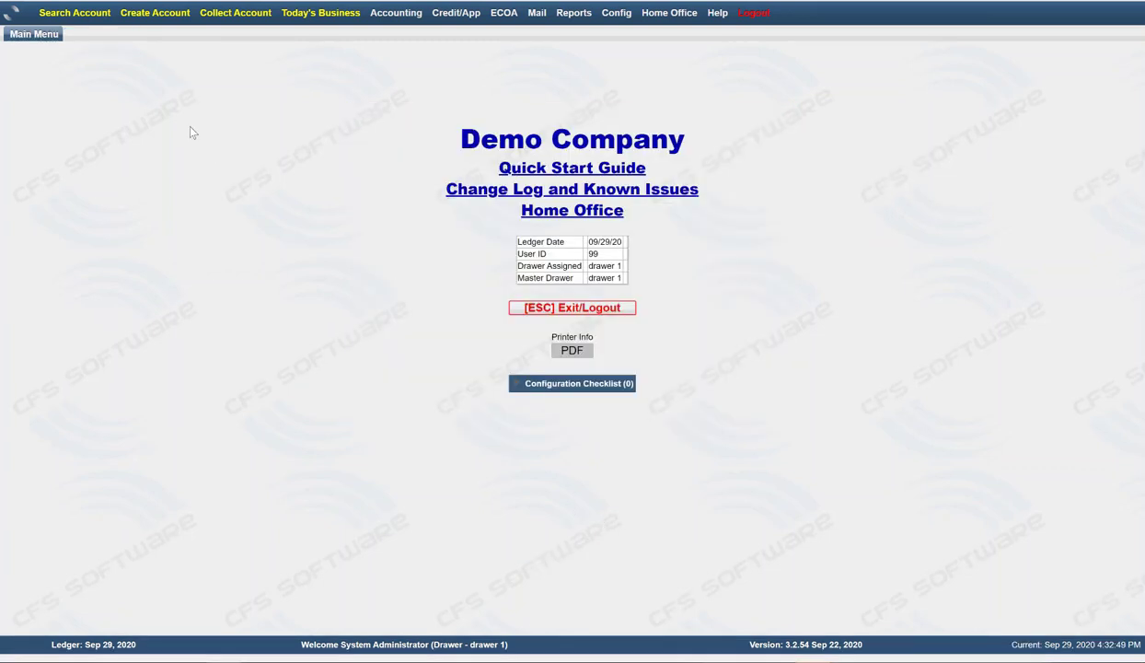
Open the eleventh customer account in the account search results and dismiss its reminder message
click(61, 14)
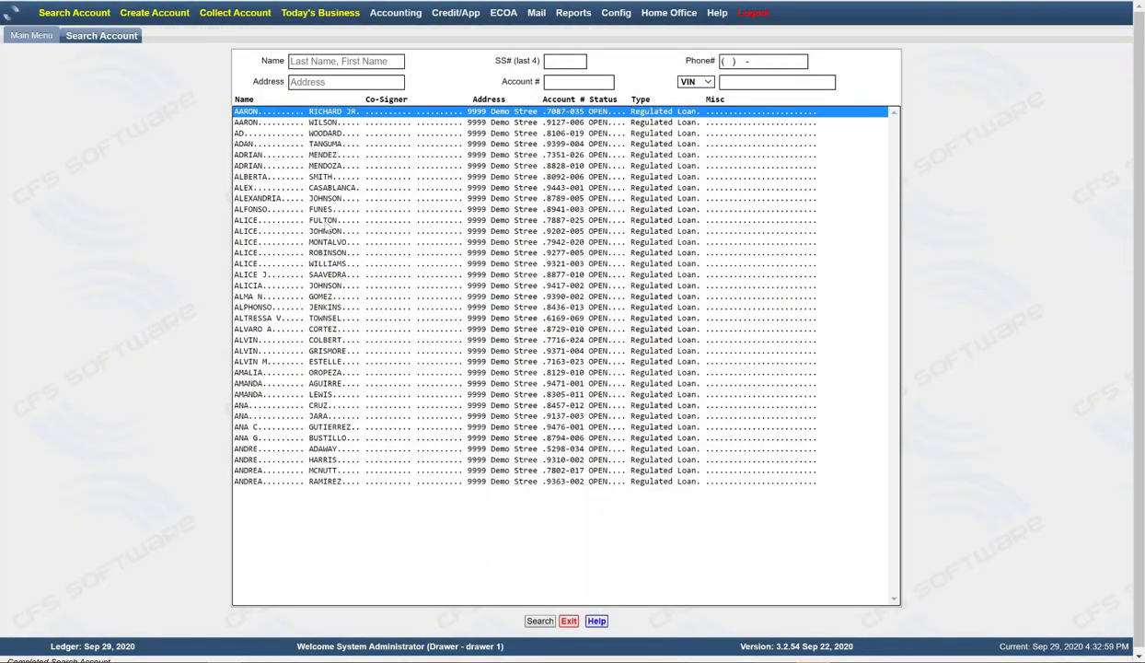
double_click(326, 225)
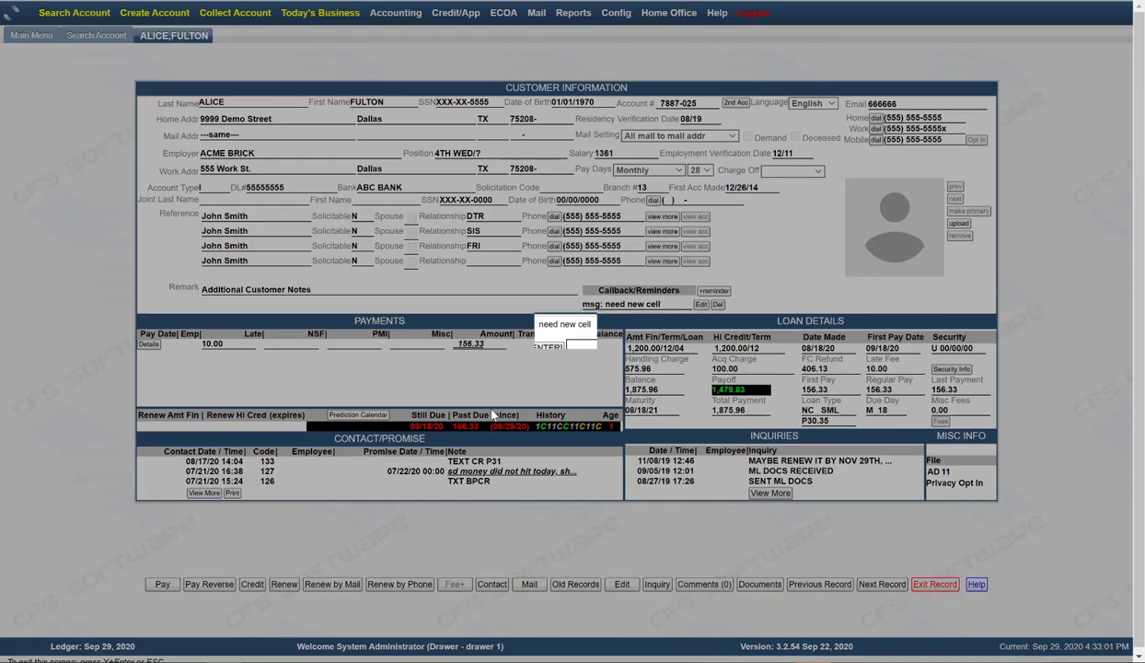
click(539, 348)
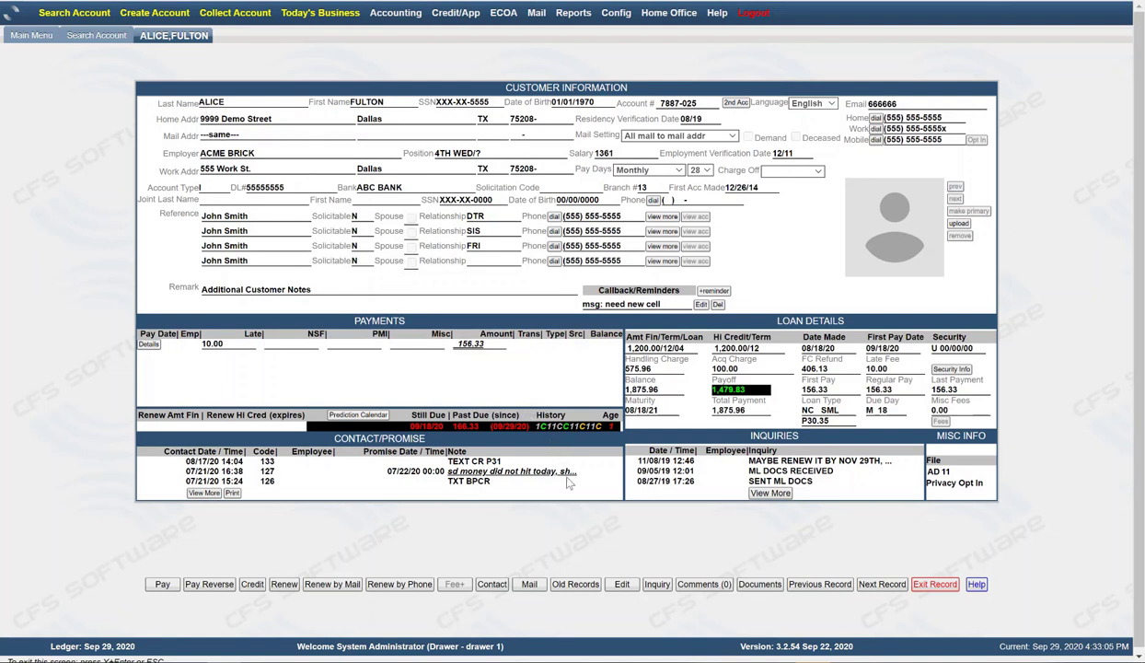
Print the Test special letter for this customer, view its PDF, and close the print notice
click(531, 584)
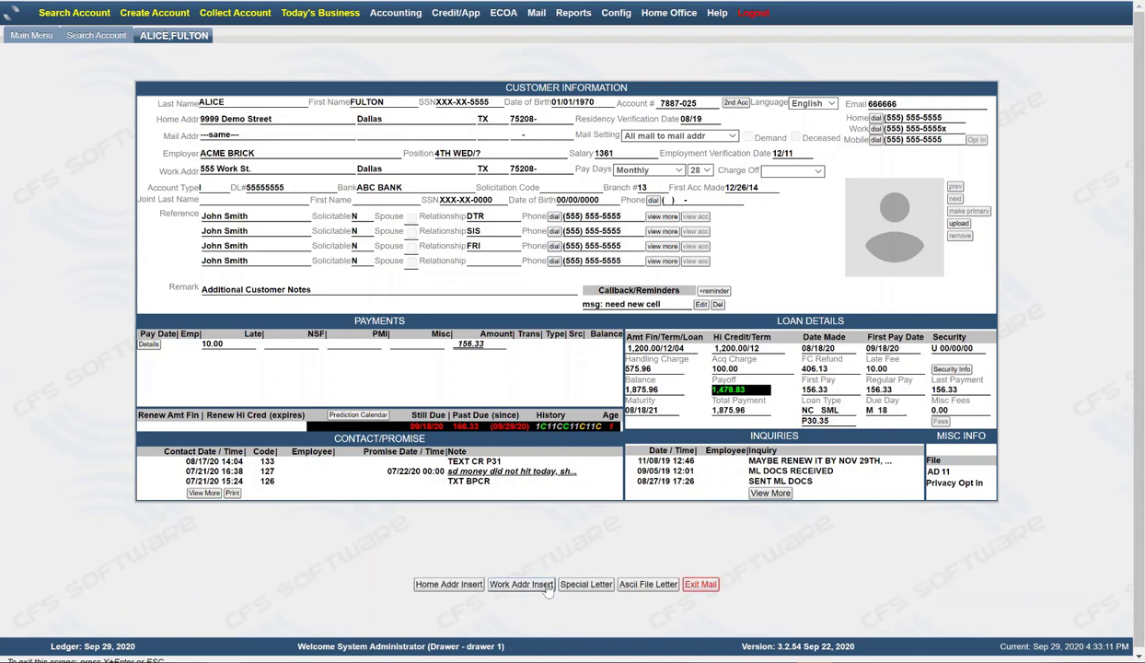
click(586, 585)
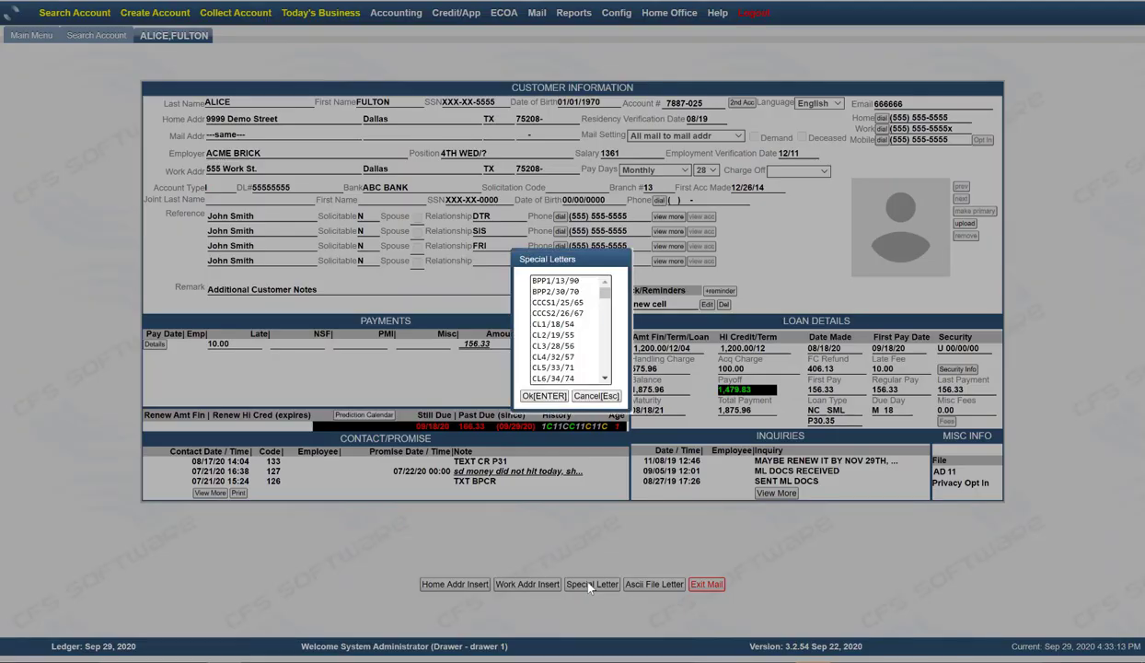
drag(604, 295, 624, 382)
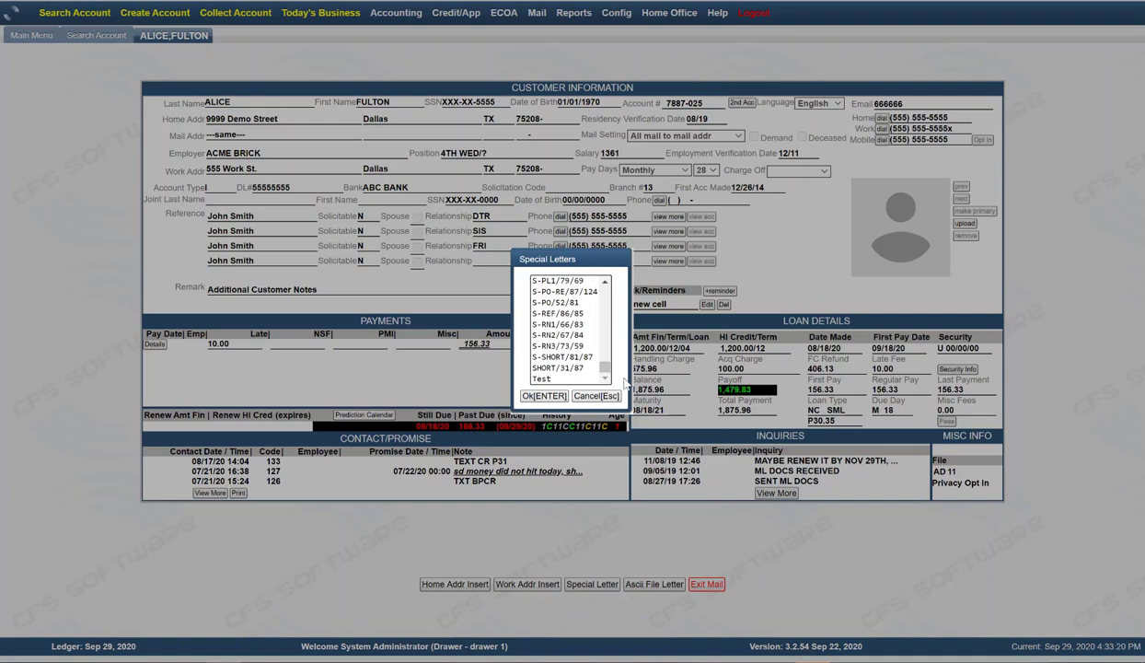
click(552, 380)
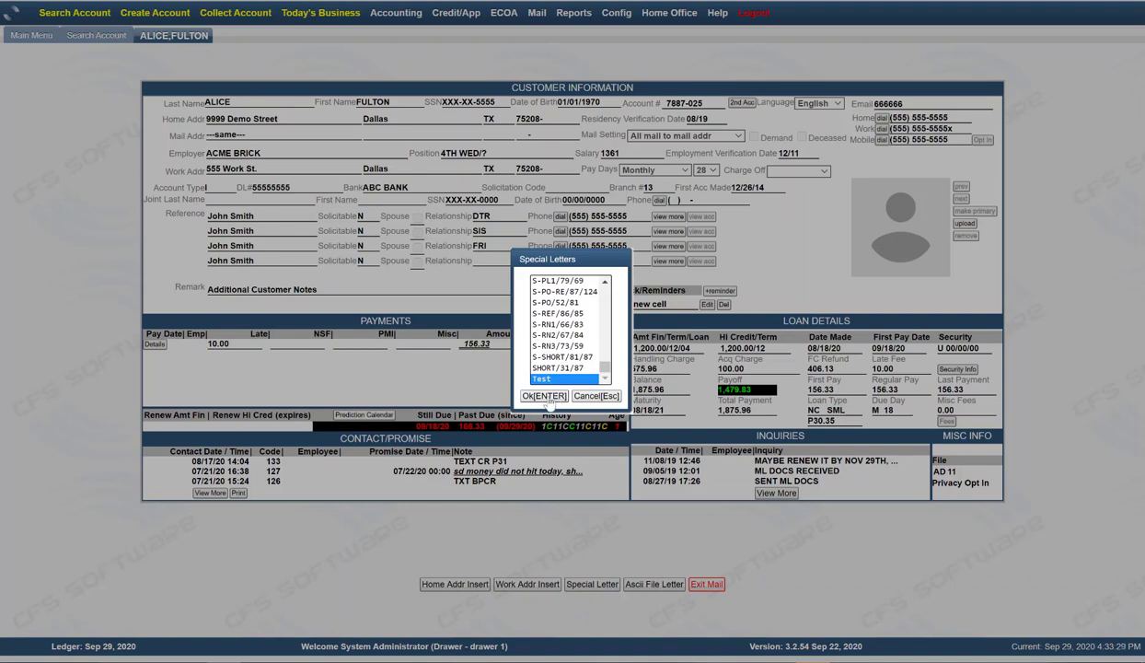
click(546, 396)
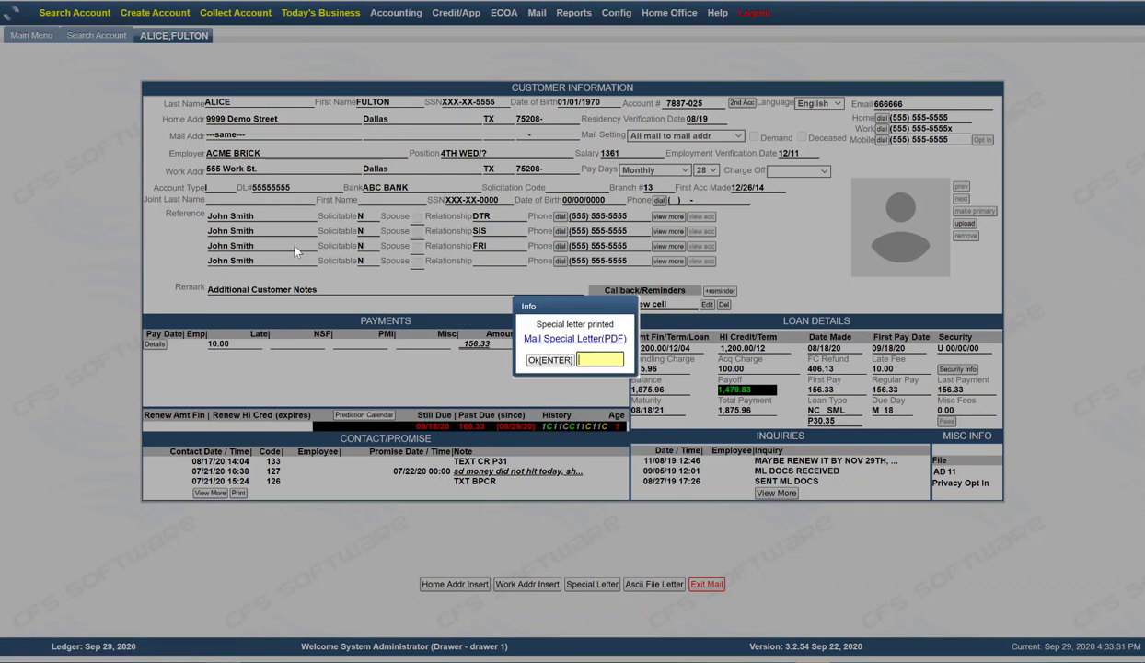
click(531, 337)
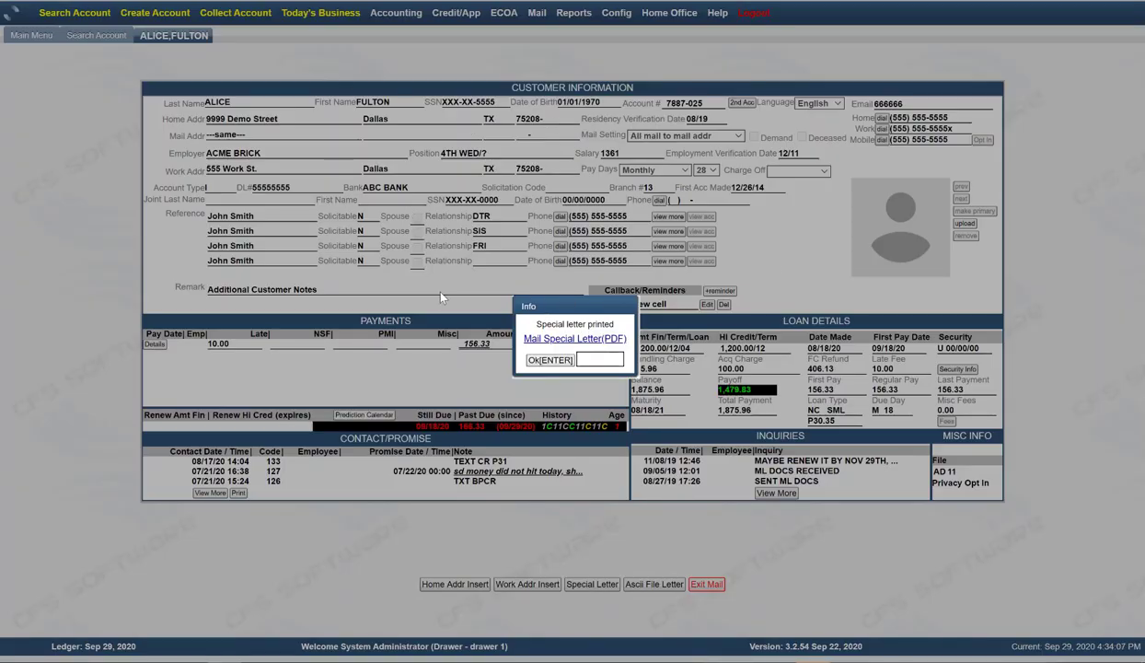
click(549, 360)
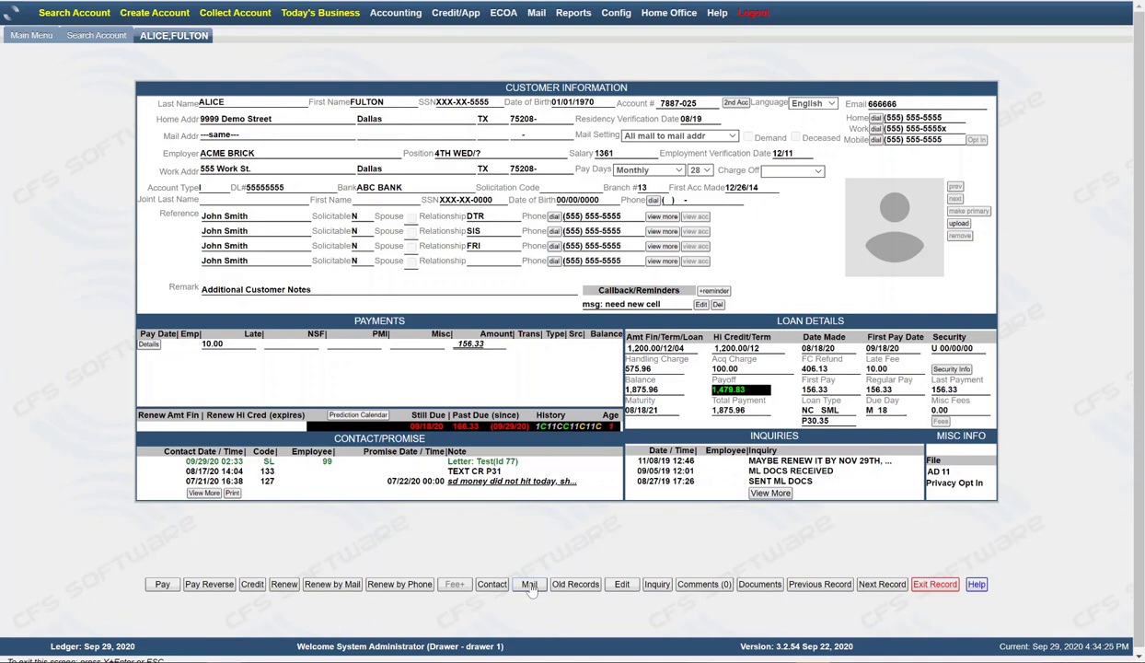
Print the BPP1/13/90 special letter for the same customer, view its PDF, and close the print notice
click(530, 585)
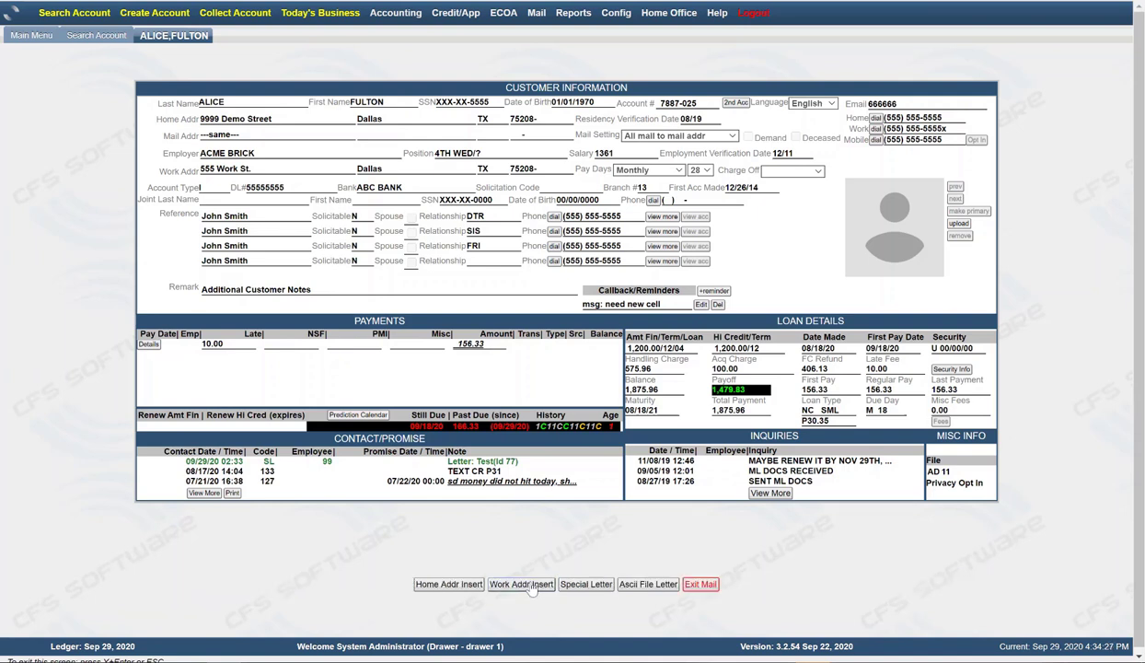
click(587, 585)
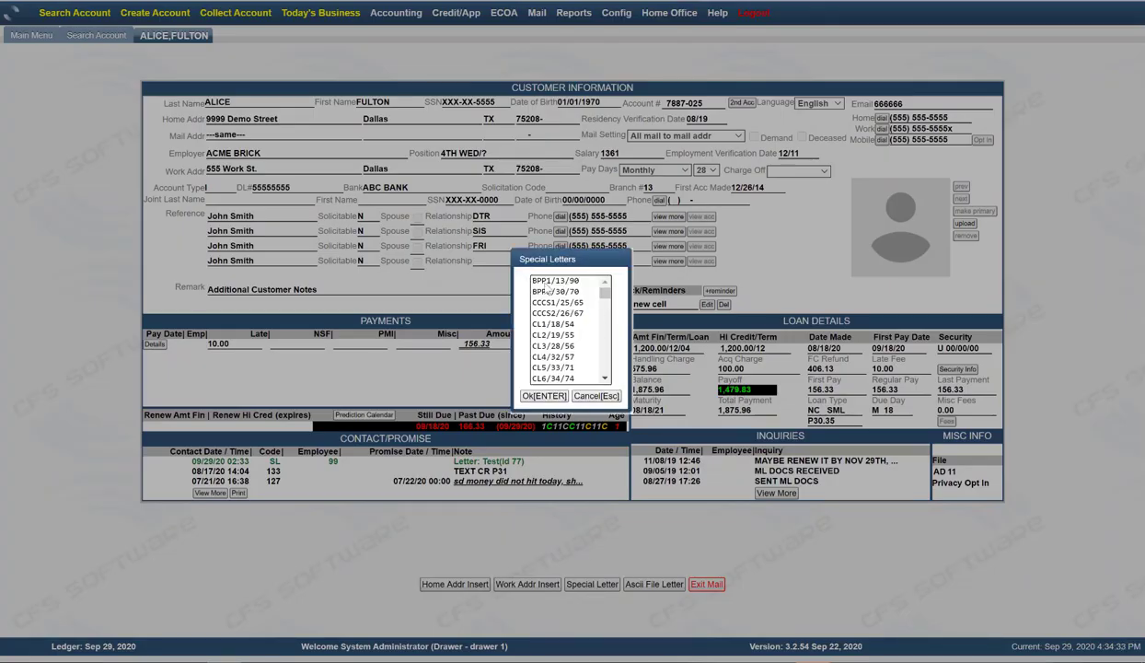
click(536, 280)
click(544, 396)
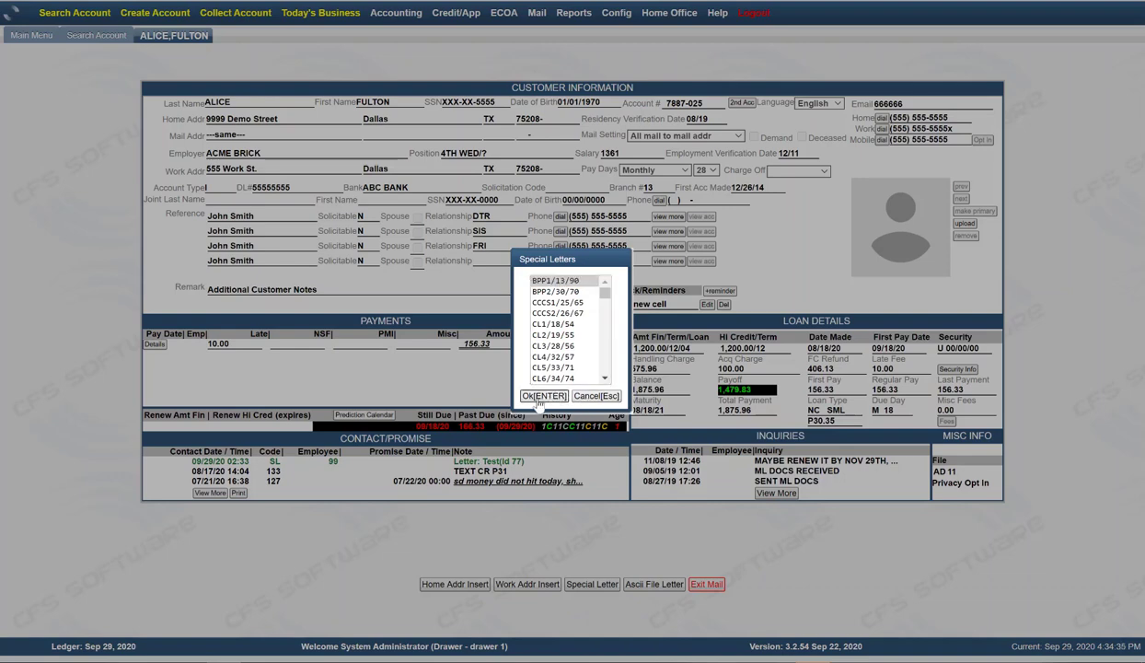
click(564, 339)
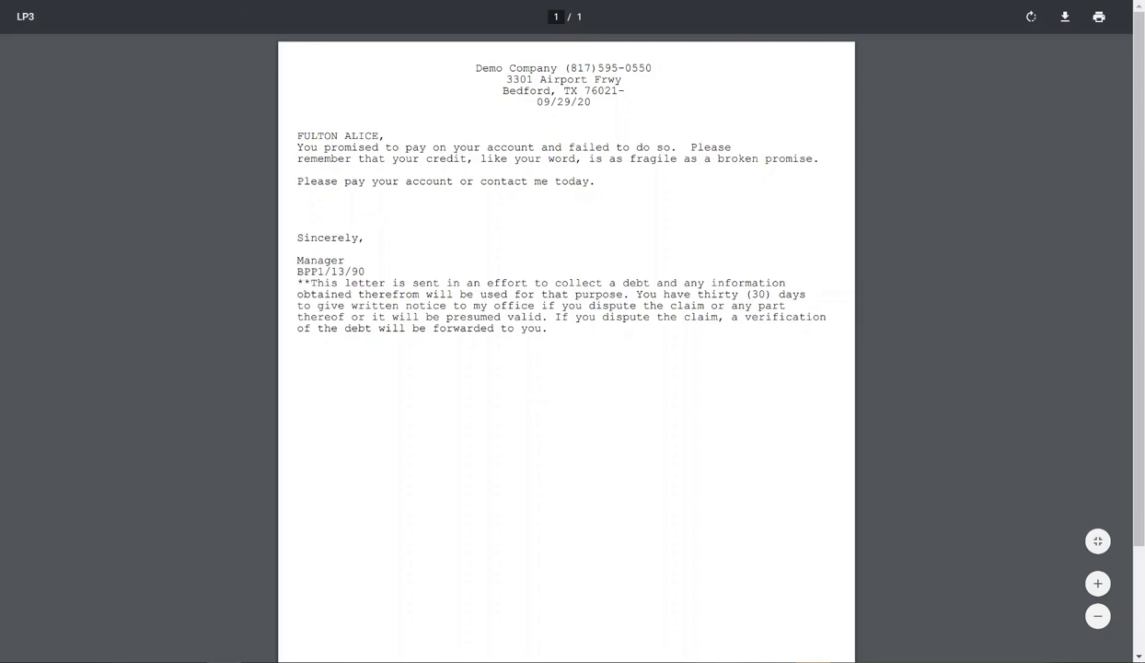
key(ctrl+w)
click(548, 361)
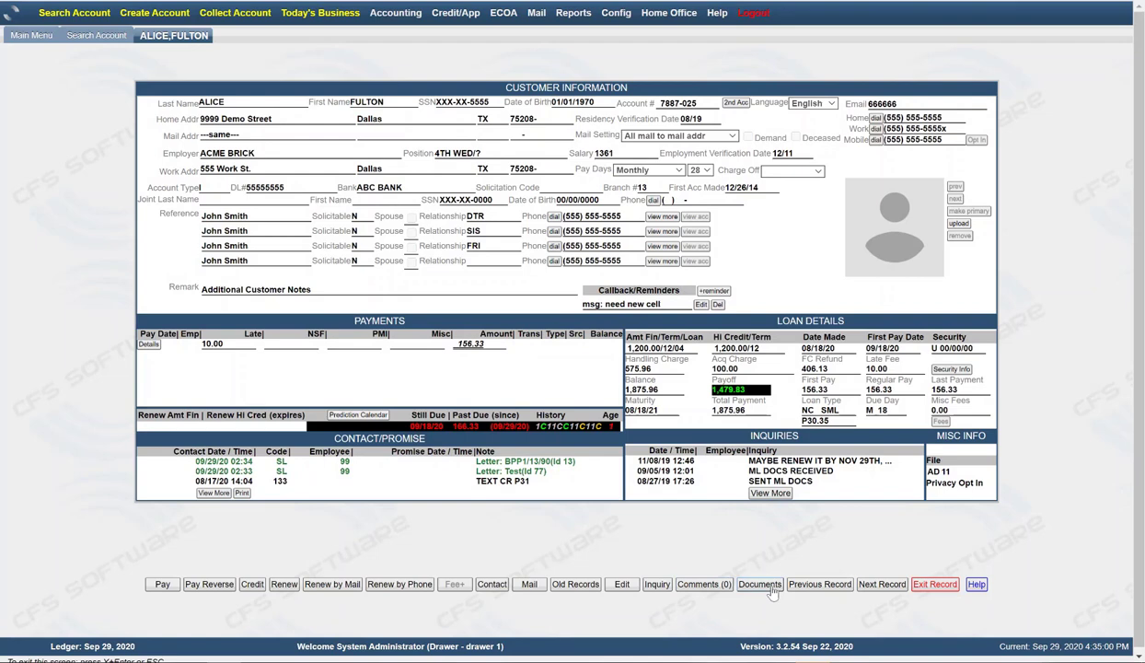
Exit the customer record and account search, and display the BPP1/13/90 template in Special Letters
click(921, 584)
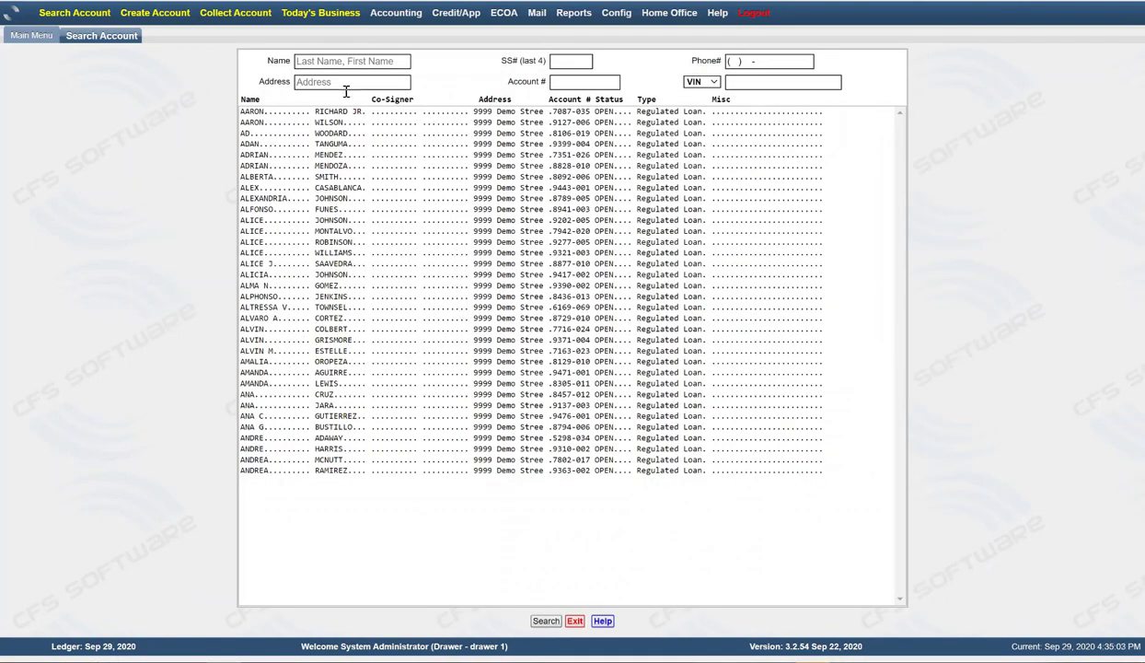
click(572, 620)
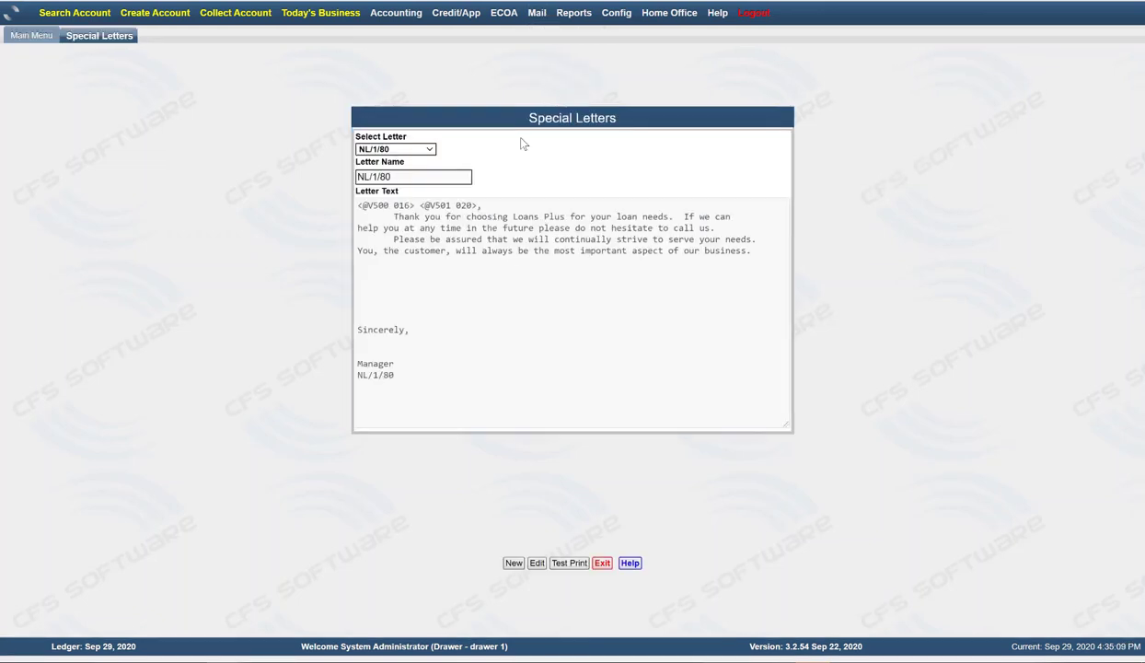
click(424, 149)
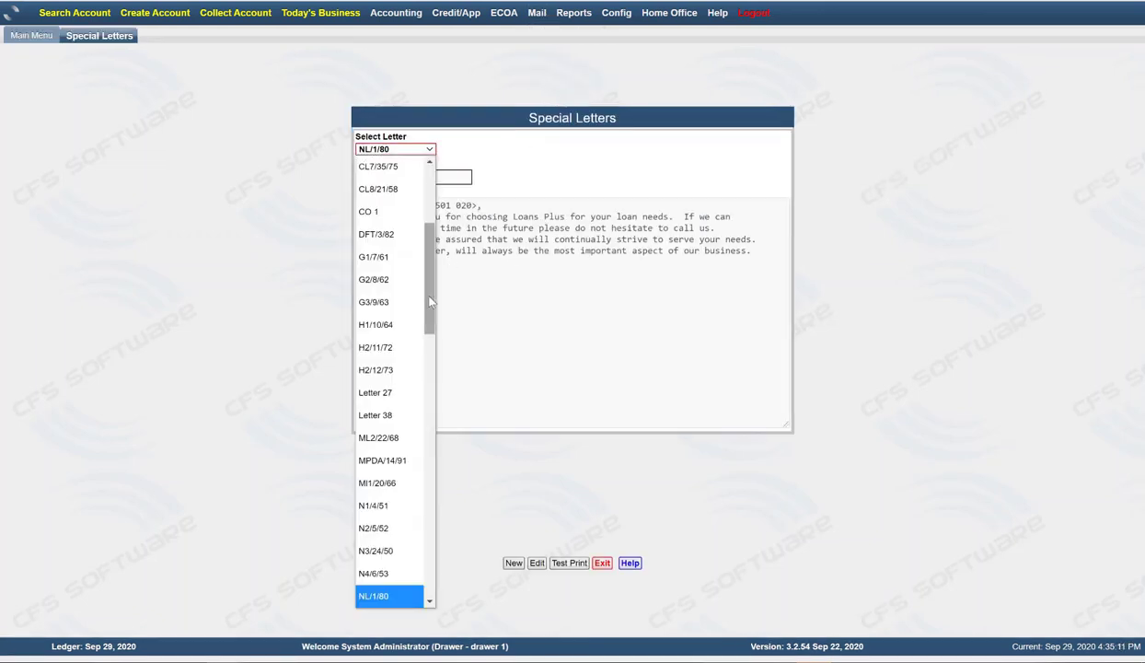
drag(429, 299, 429, 179)
click(369, 169)
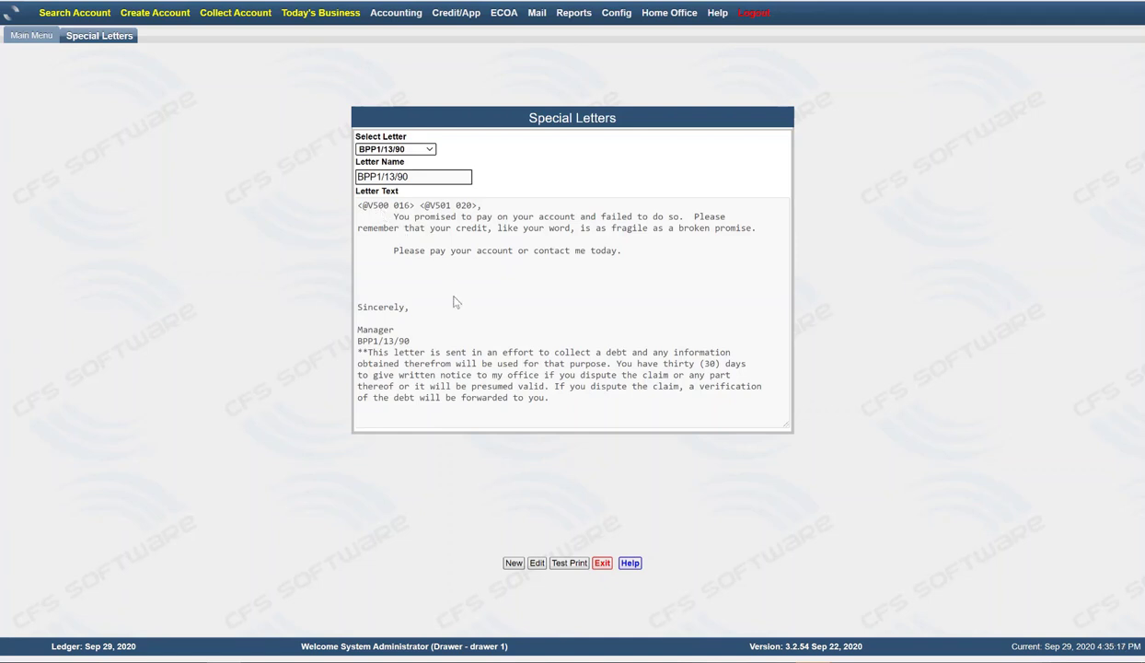
View the BPP1/13/90 letter in edit mode with its available placeholders, cancel the edit, and exit Special Letters
click(538, 564)
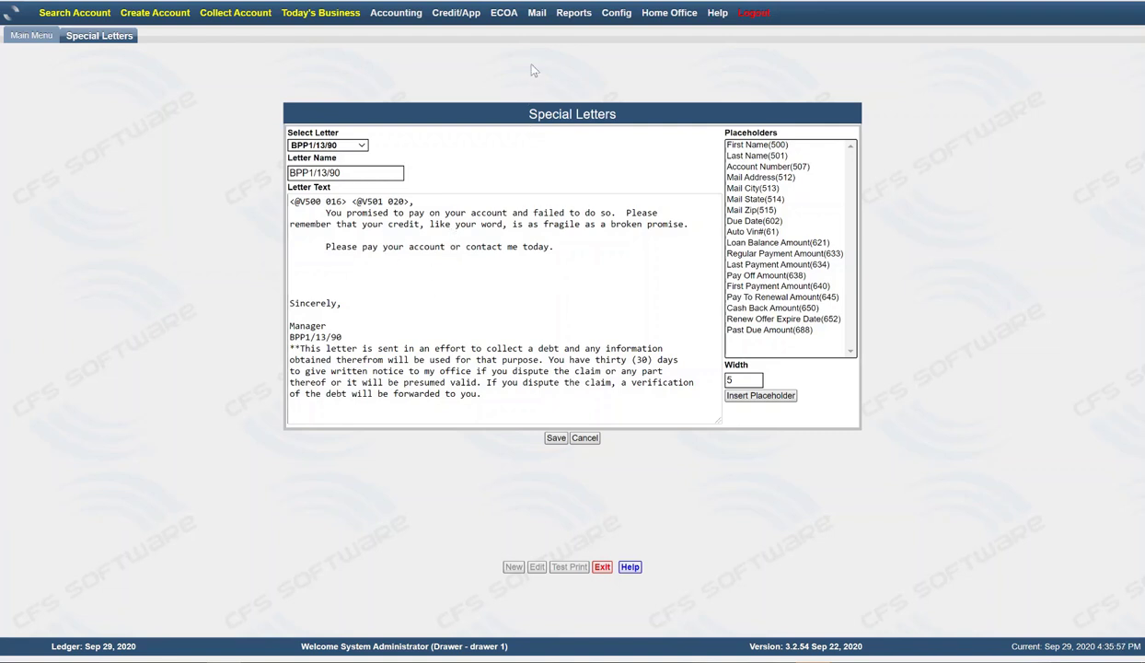
click(536, 15)
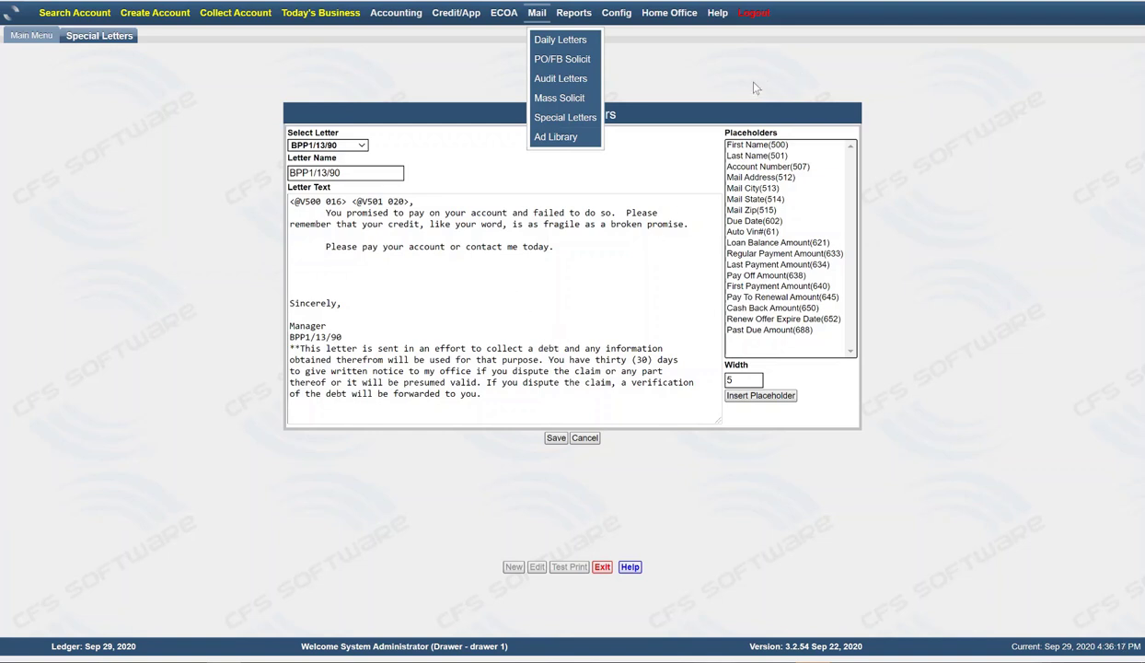
click(725, 72)
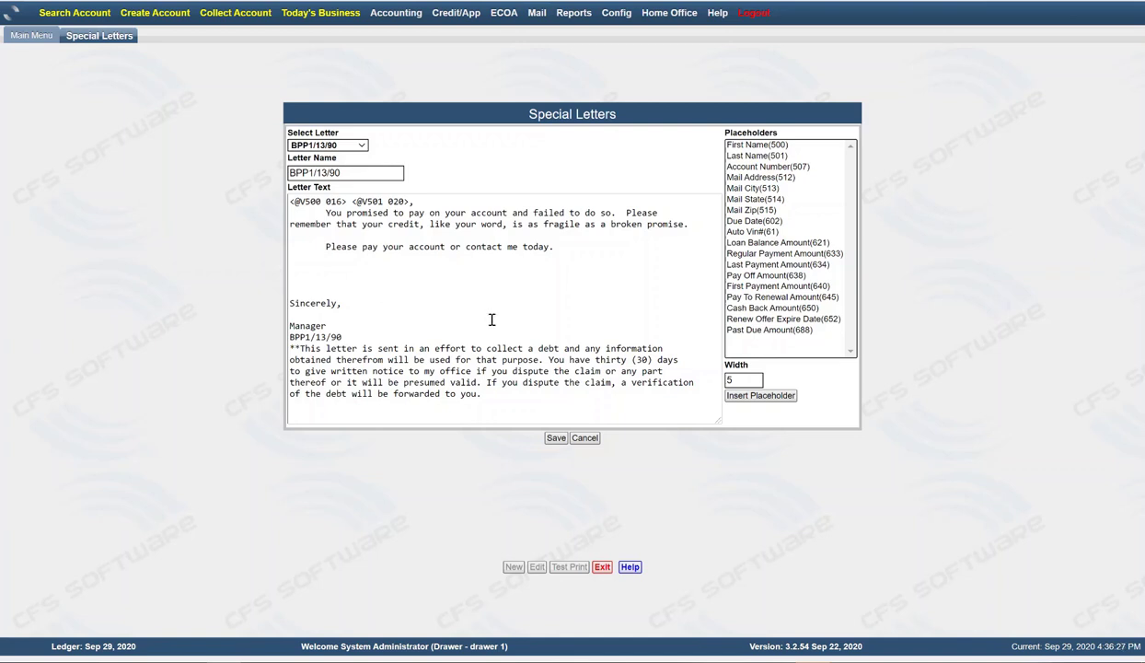
click(586, 438)
click(601, 564)
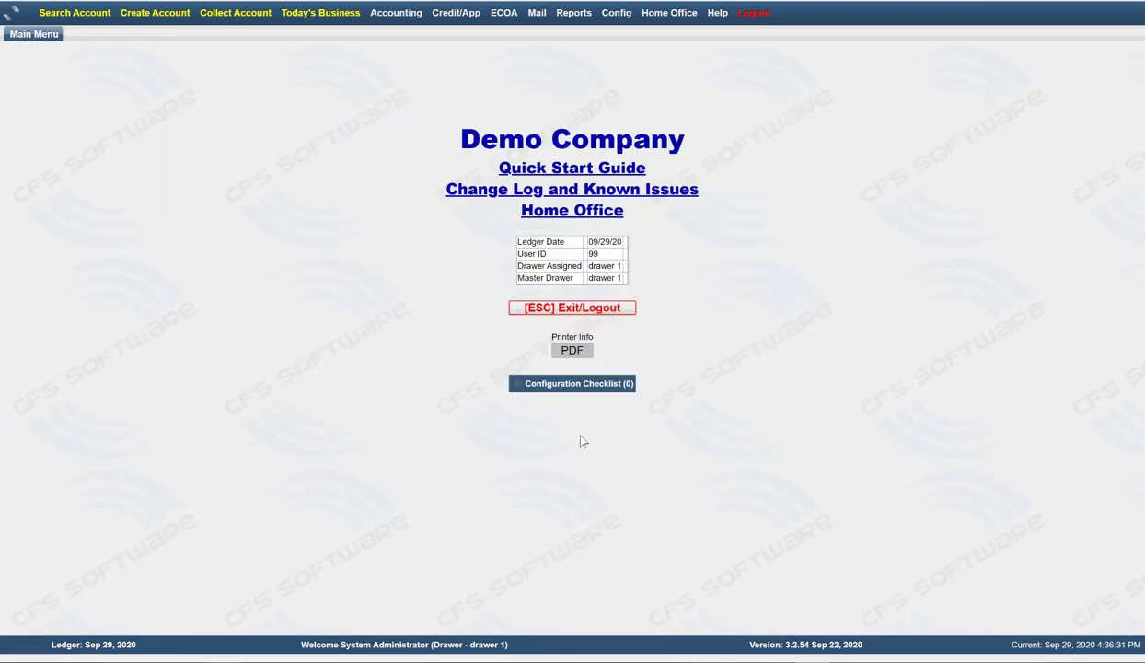